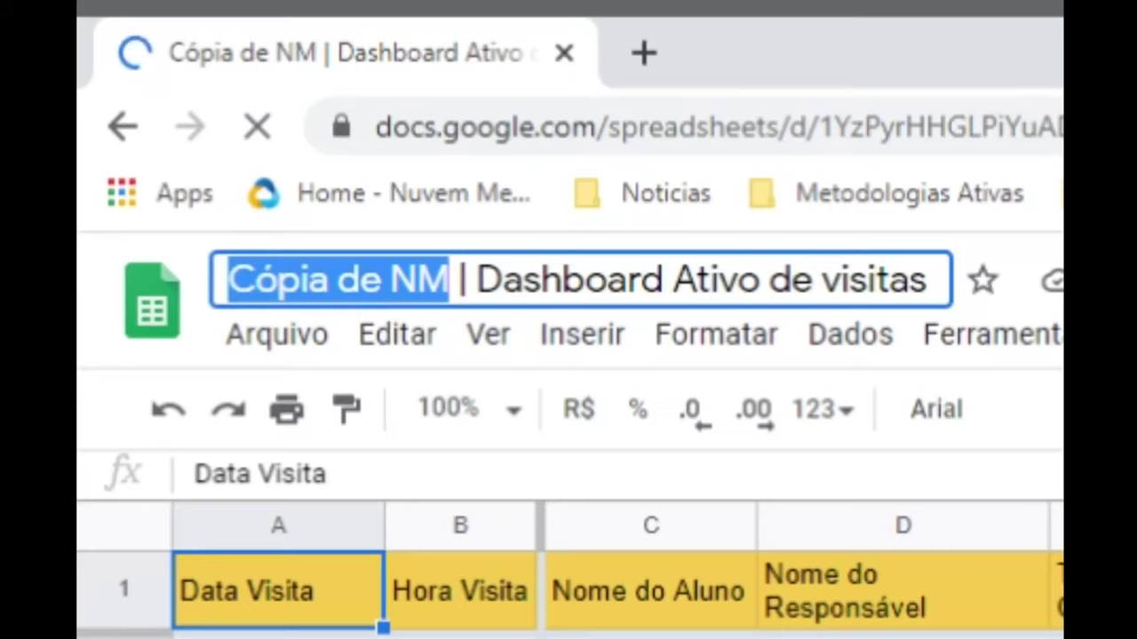
- Retitle the spreadsheet 'Nome da Instituição | Dashboard Ativo de visitas', correcting a typo, then select cell A2
text(Nome )
text(da Isn)
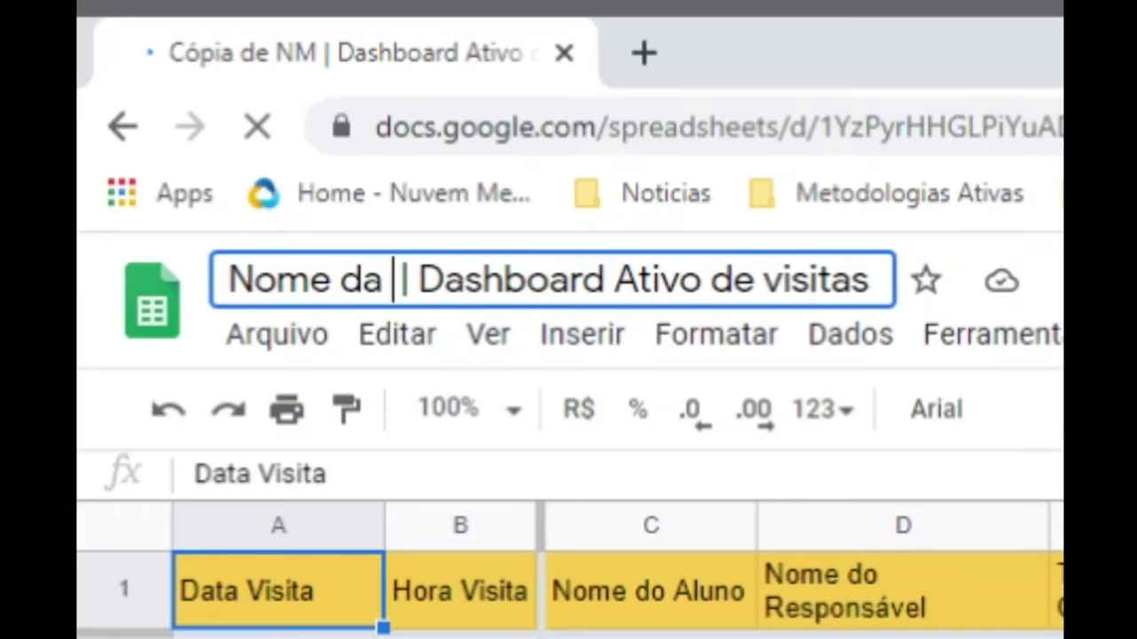
text(ti)
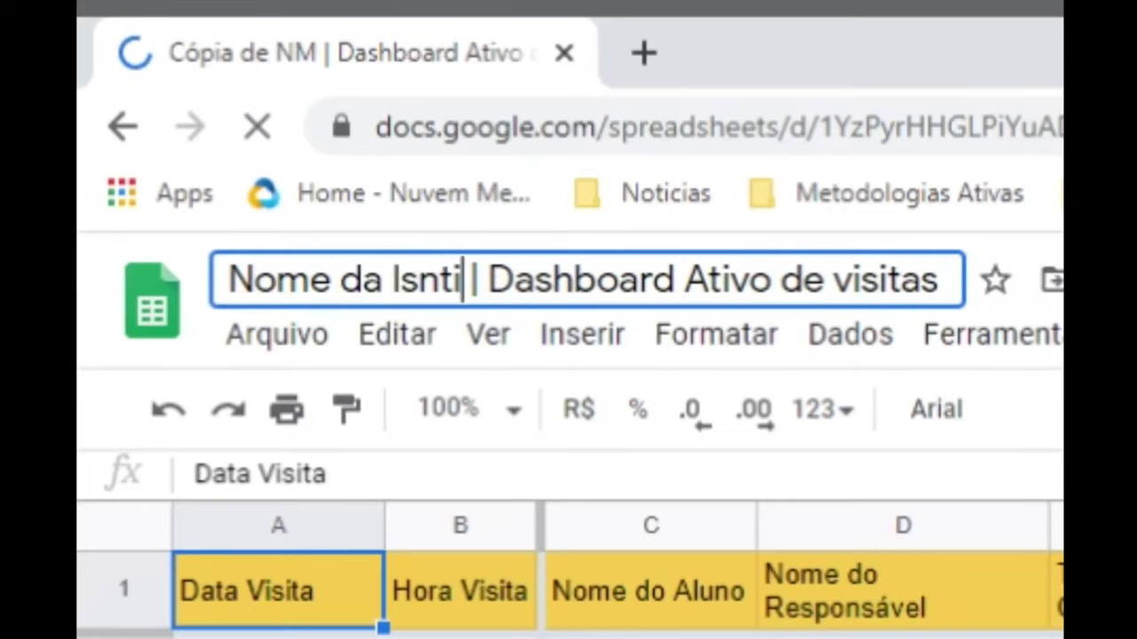
key(BackSpace)
key(BackSpace)
key(BackSpace)
key(BackSpace)
text(nstituição)
click(140, 301)
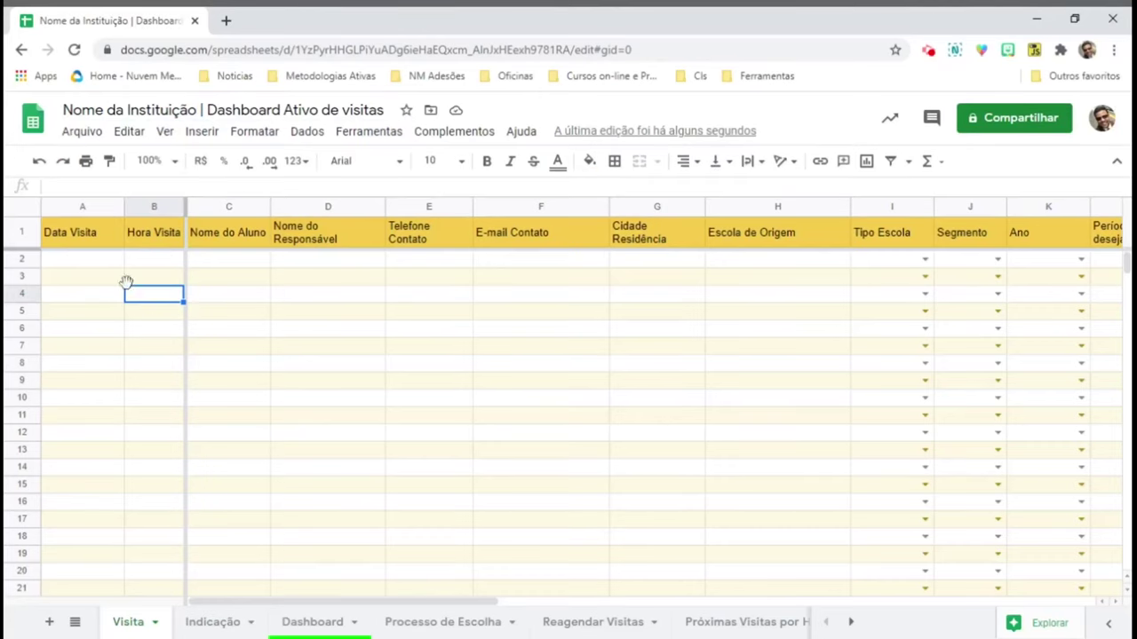
click(96, 263)
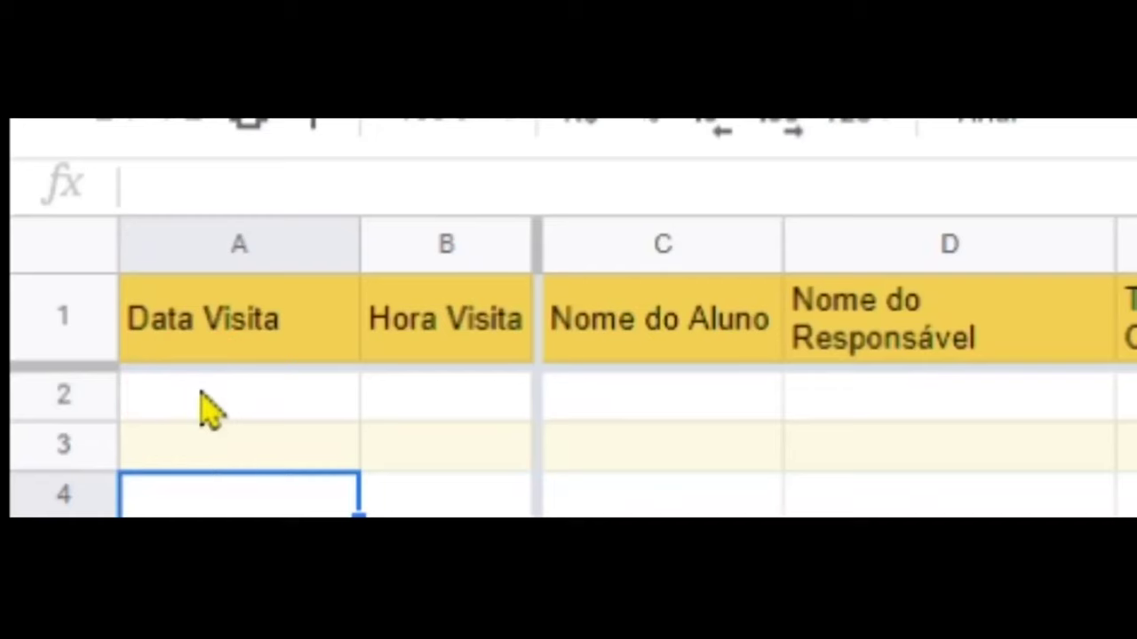
- Enter the visit date 27/11 in A2 and time 9:00 in B2
click(74, 260)
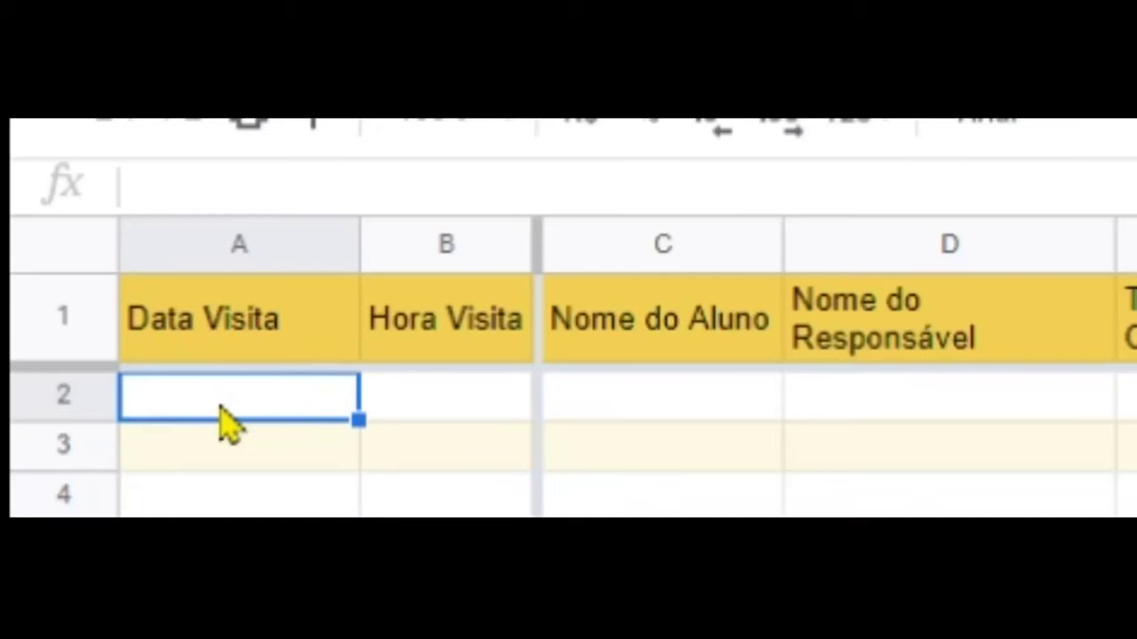
text(27/11)
key(Return)
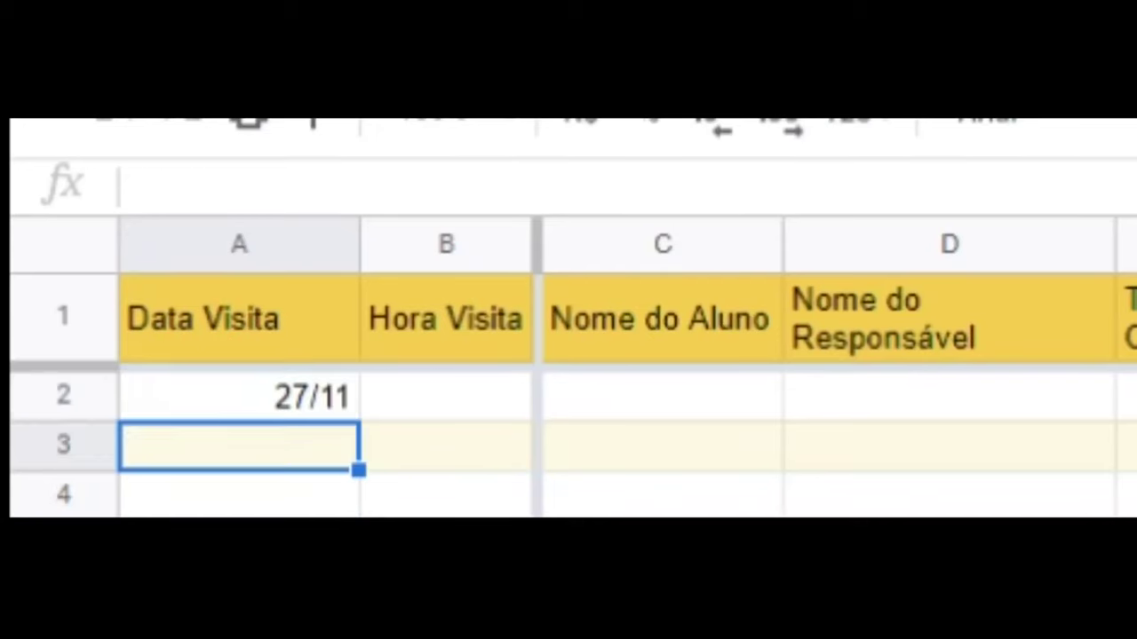
click(240, 396)
click(446, 396)
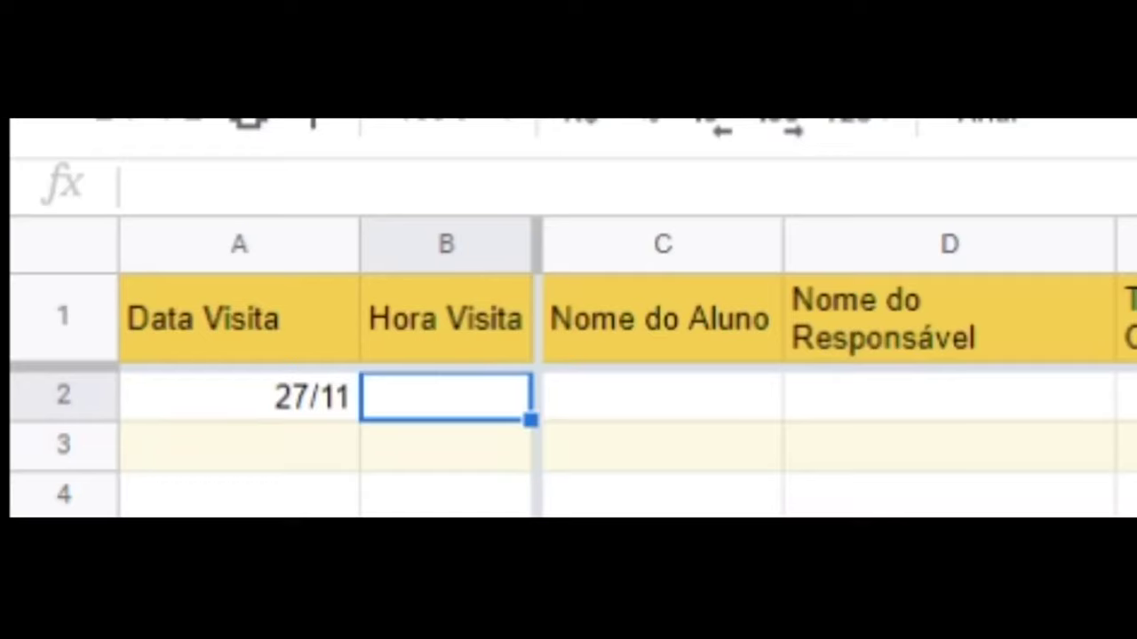
text(9:00)
key(Tab)
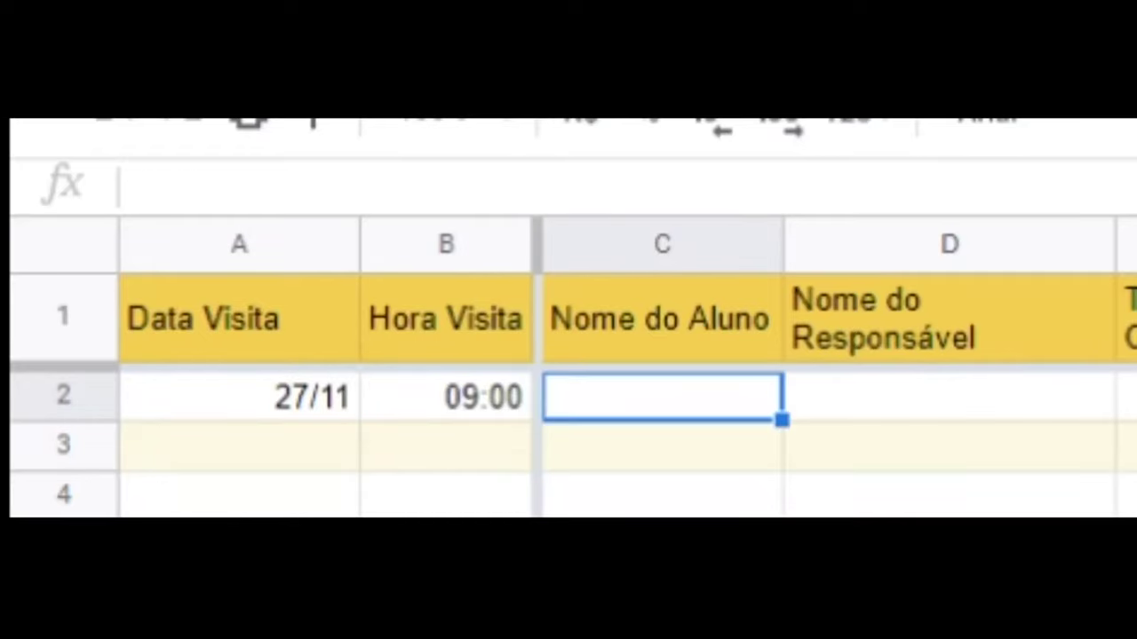
- Fill in the student's name, guardian's name, contact phone and contact e-mail
text(Maria)
key(Tab)
text(Marciel)
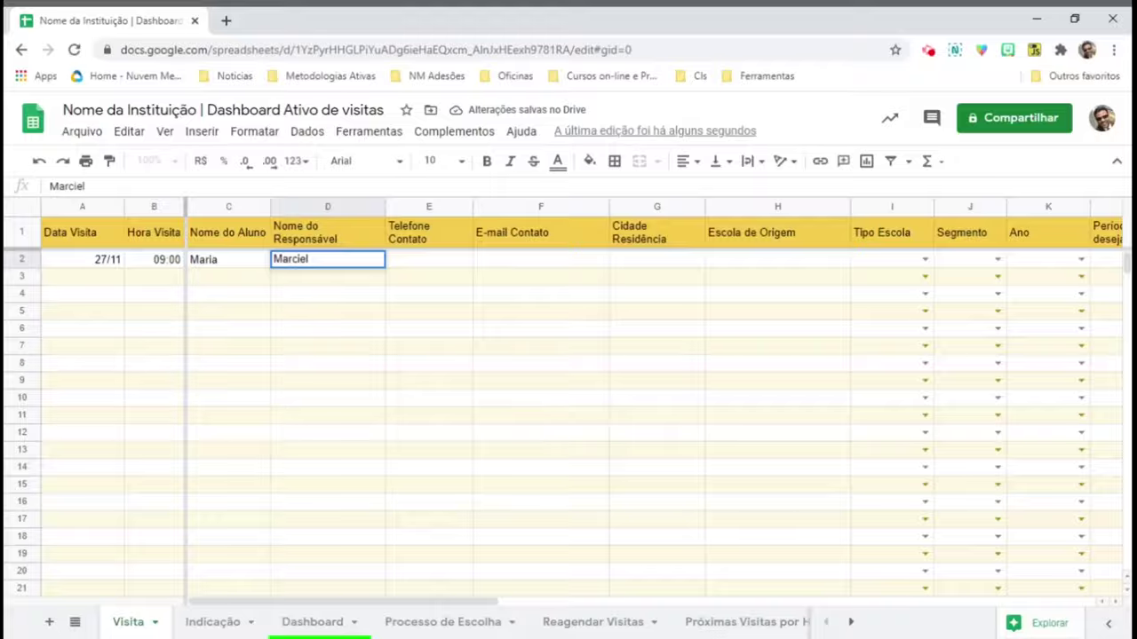
key(Tab)
text(90901010)
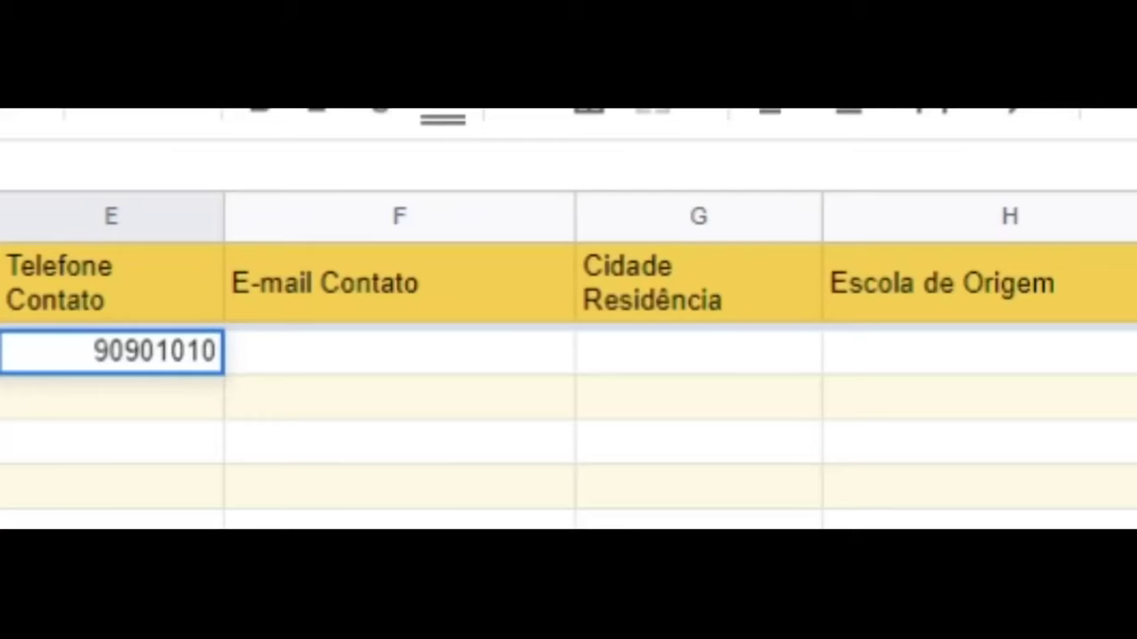
key(Tab)
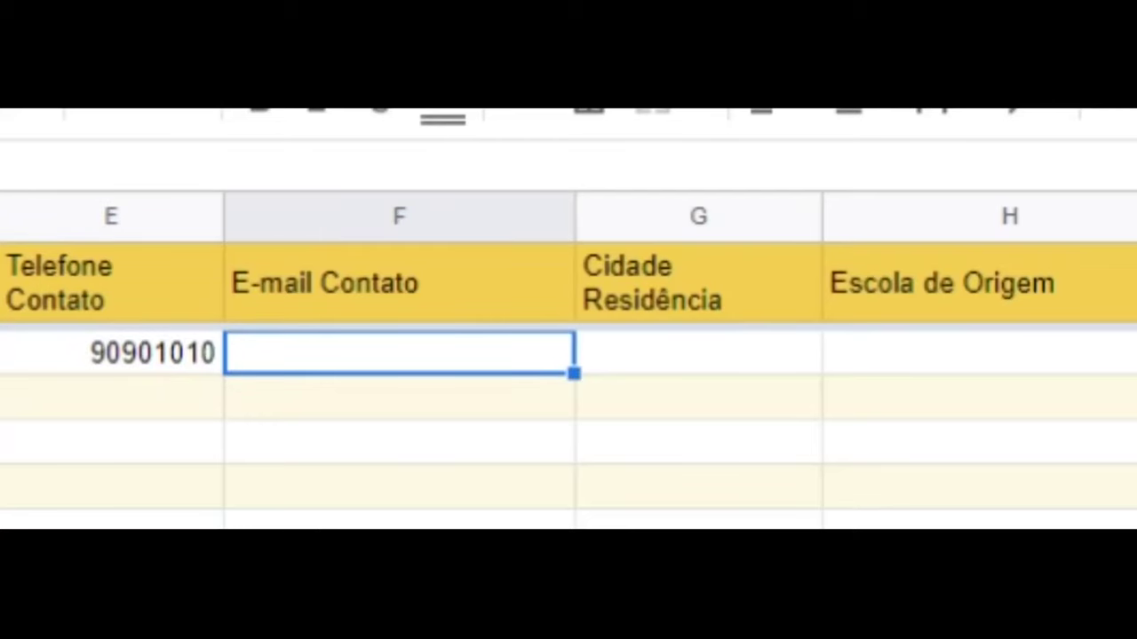
key(Return)
- Enter Campinas as the city and Saci Lambão as the school of origin
click(698, 352)
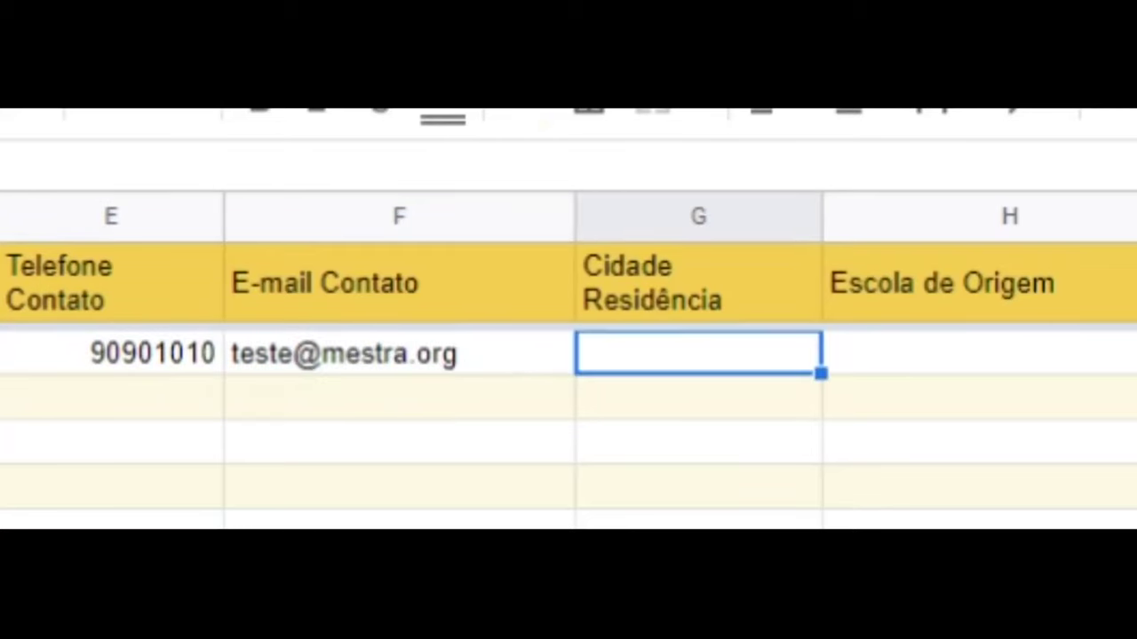
text(Campinas)
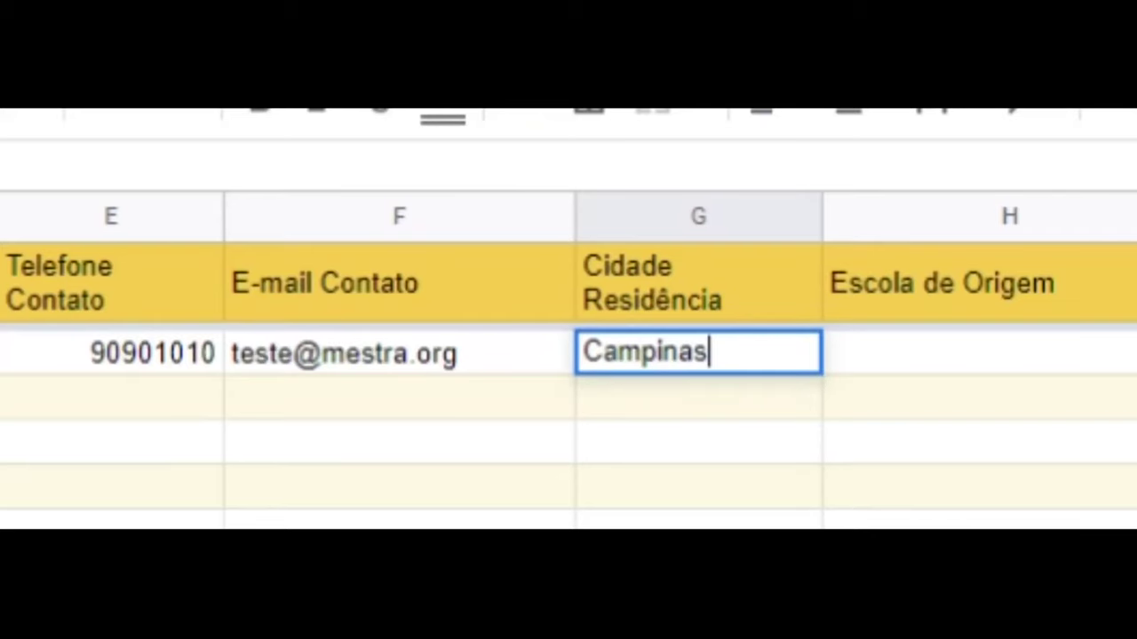
key(Tab)
text(Saci Lambão)
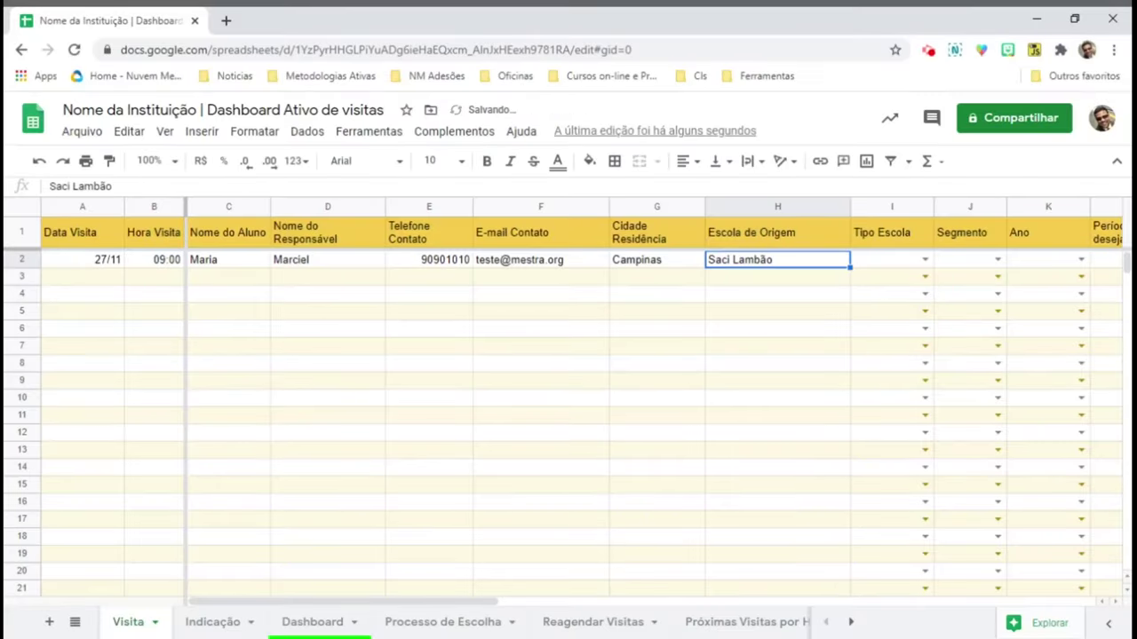
key(Tab)
key(Tab)
key(Tab)
key(Tab)
key(Tab)
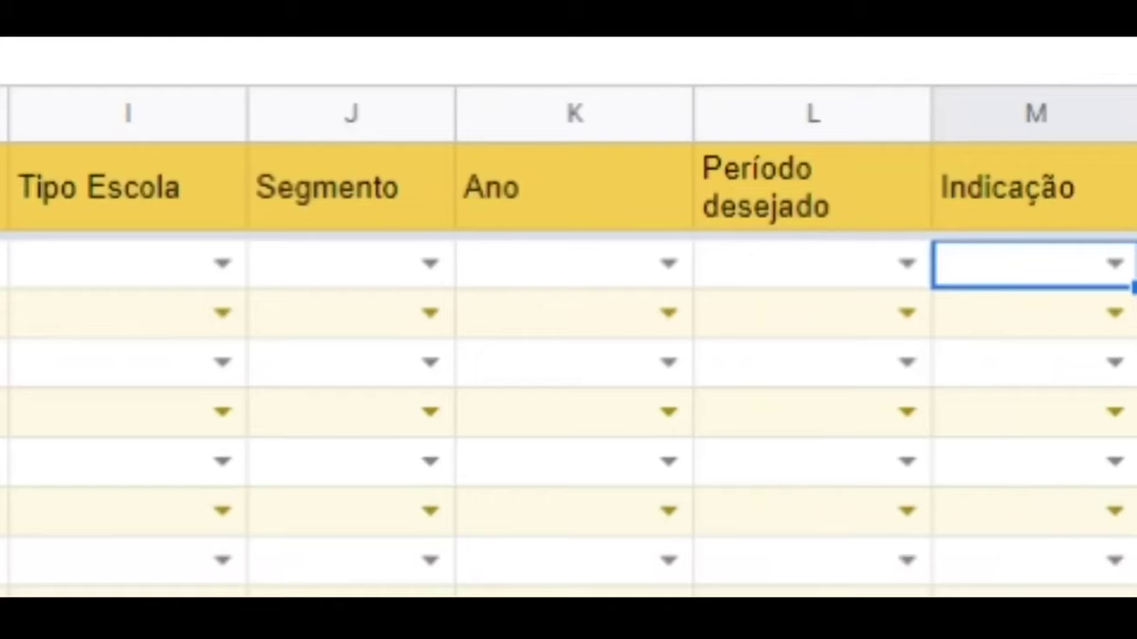
- Pick Privada, EFI and EF1 - 5o. from the school type, segment and year dropdowns
click(223, 265)
click(147, 519)
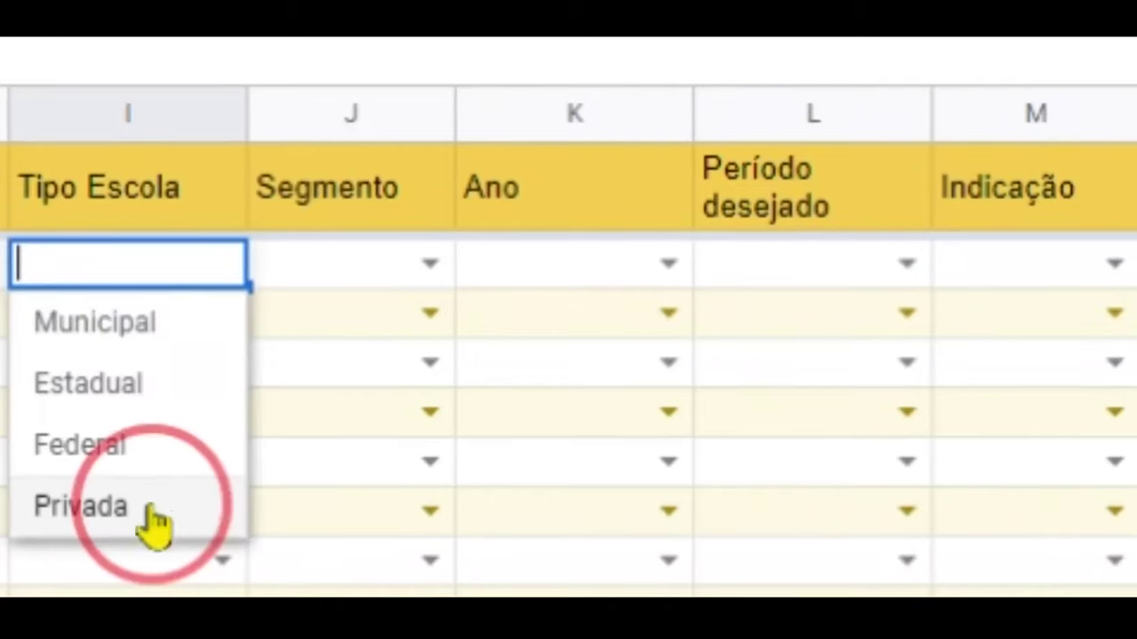
click(430, 264)
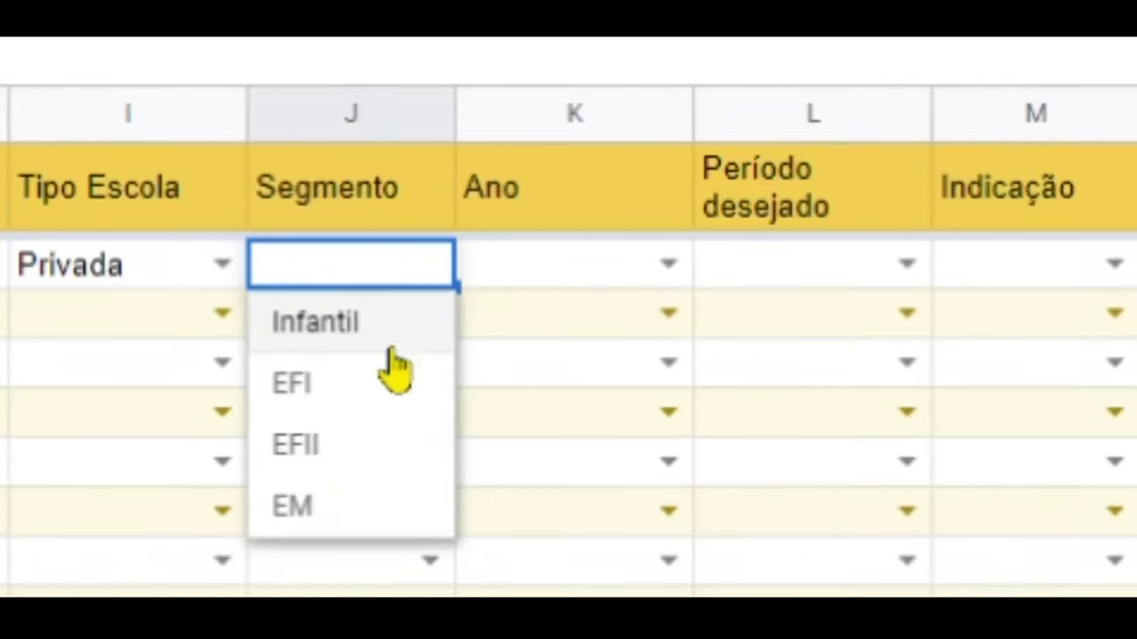
click(378, 416)
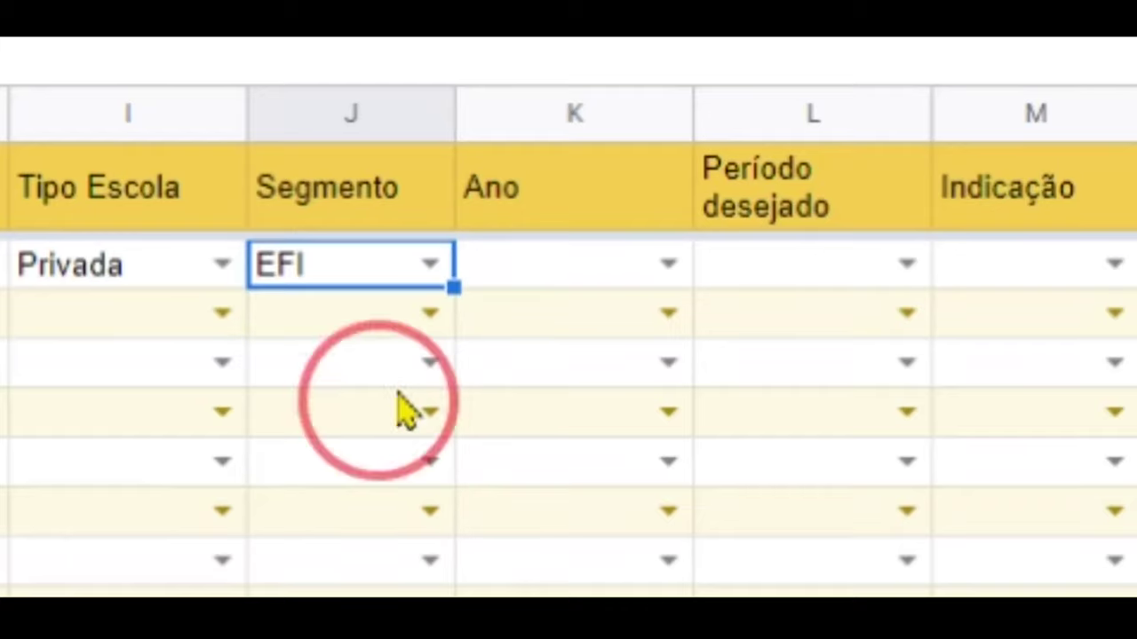
click(668, 264)
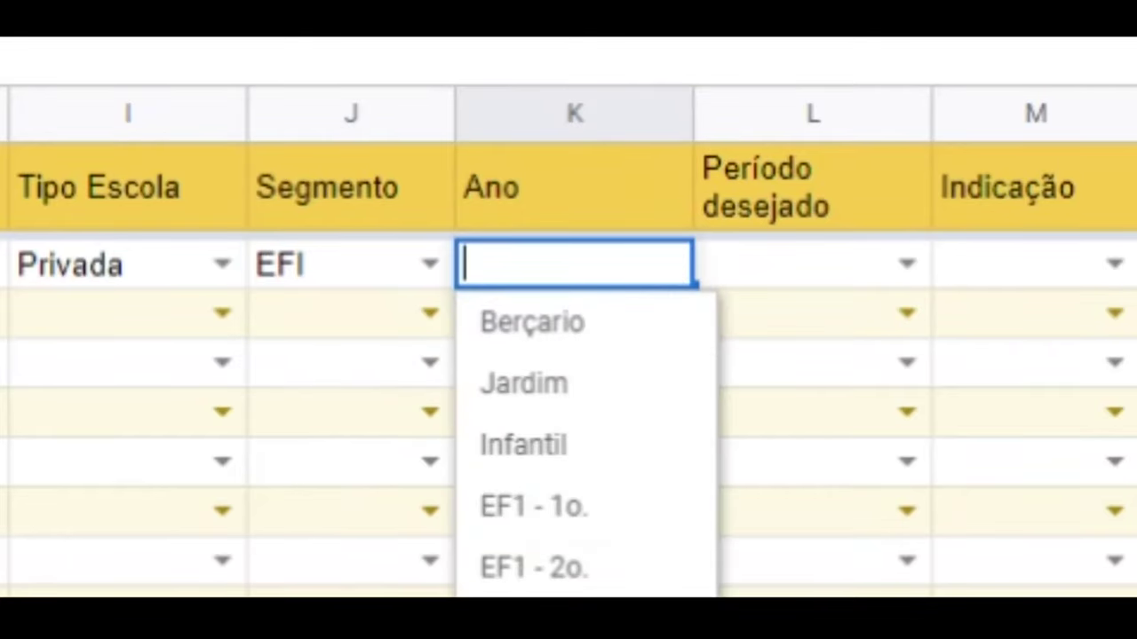
click(533, 594)
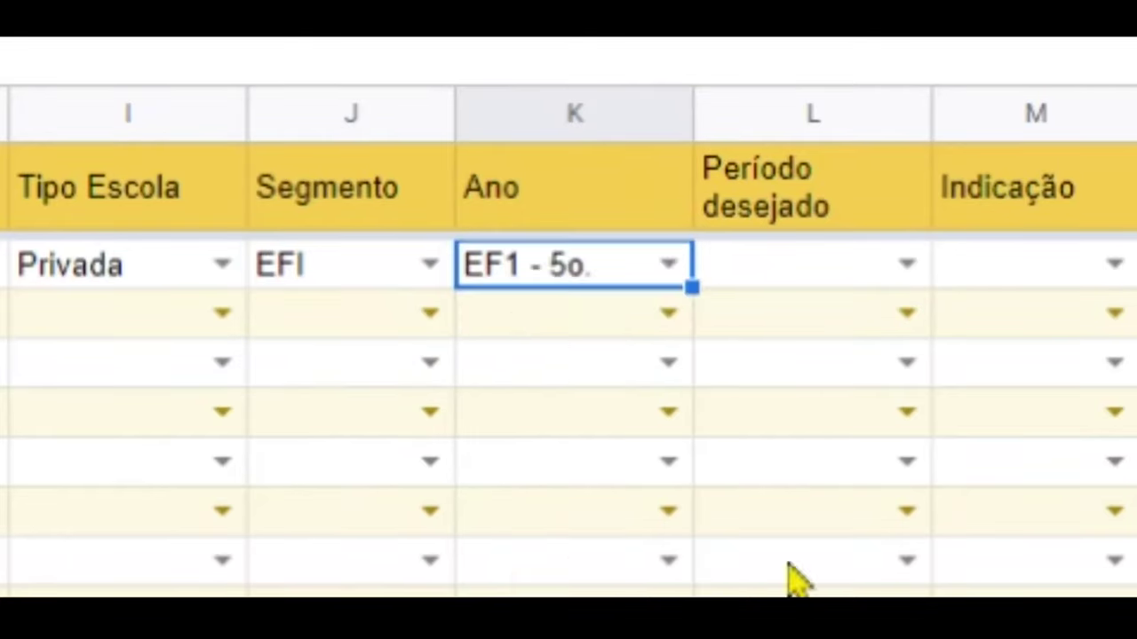
- Choose tarde as the preferred period and Google as the referral, then select N2
click(907, 264)
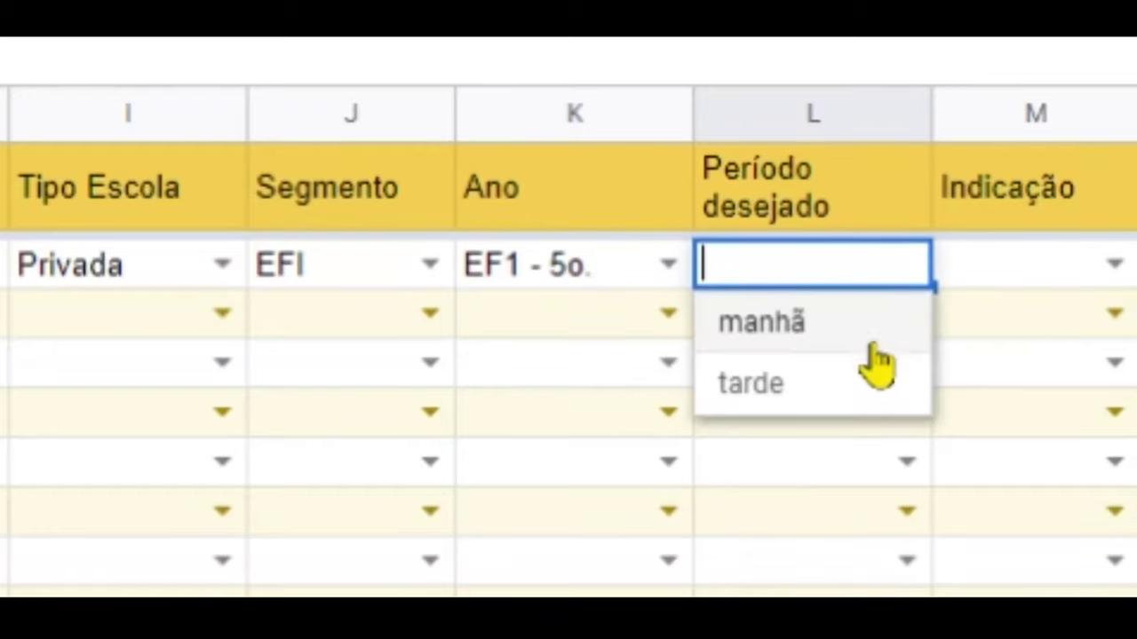
click(843, 391)
click(1112, 265)
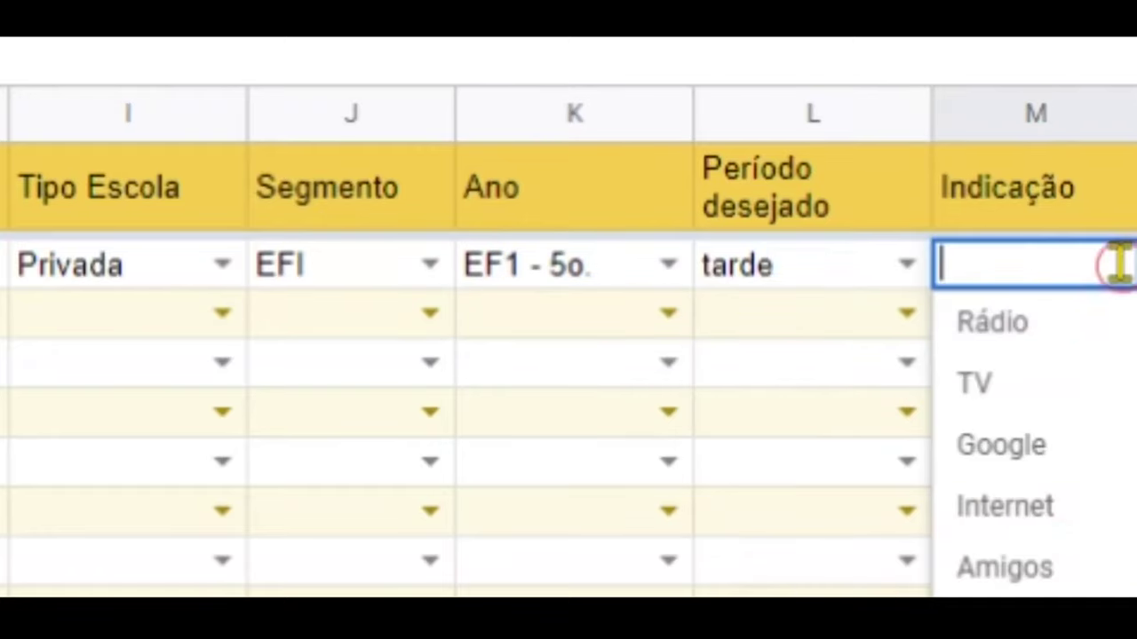
click(1070, 454)
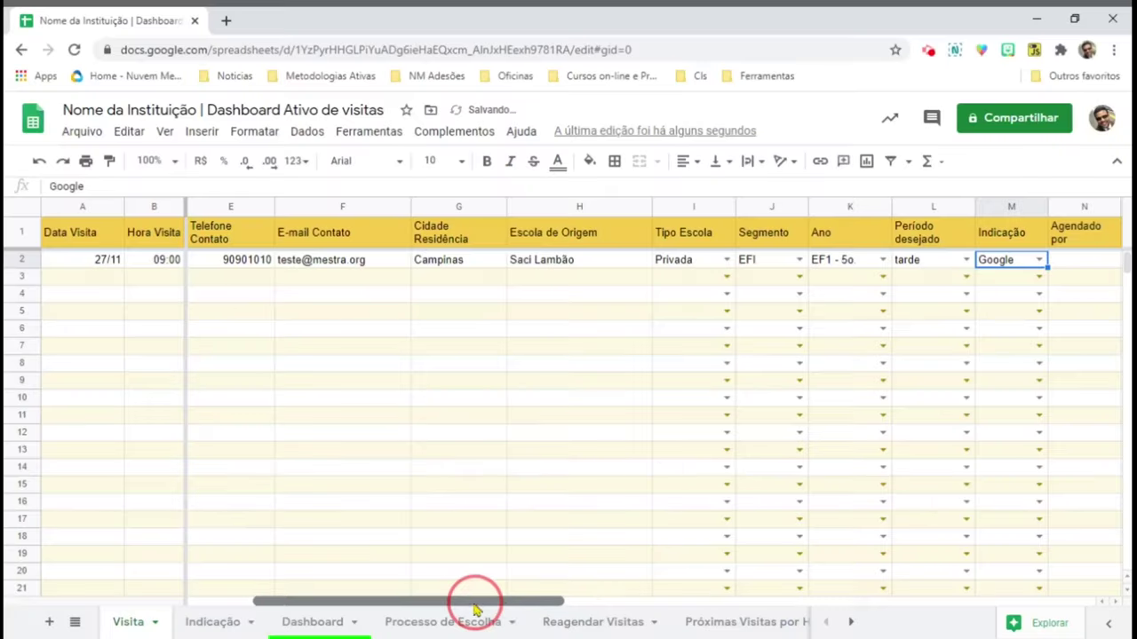
scroll(472, 601, right, 5)
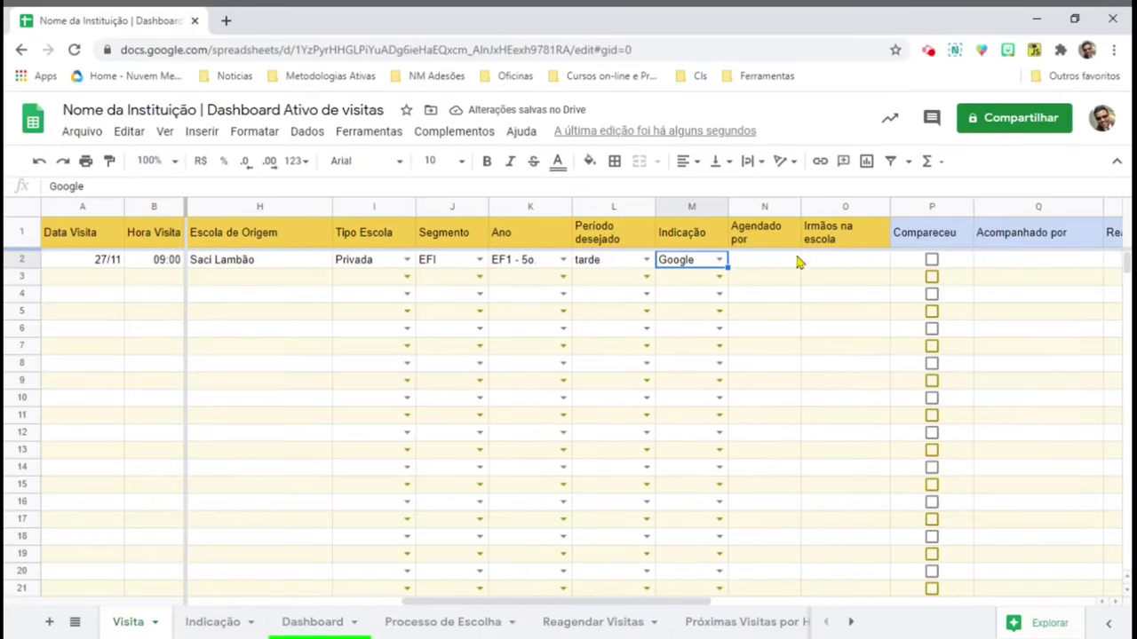
click(773, 263)
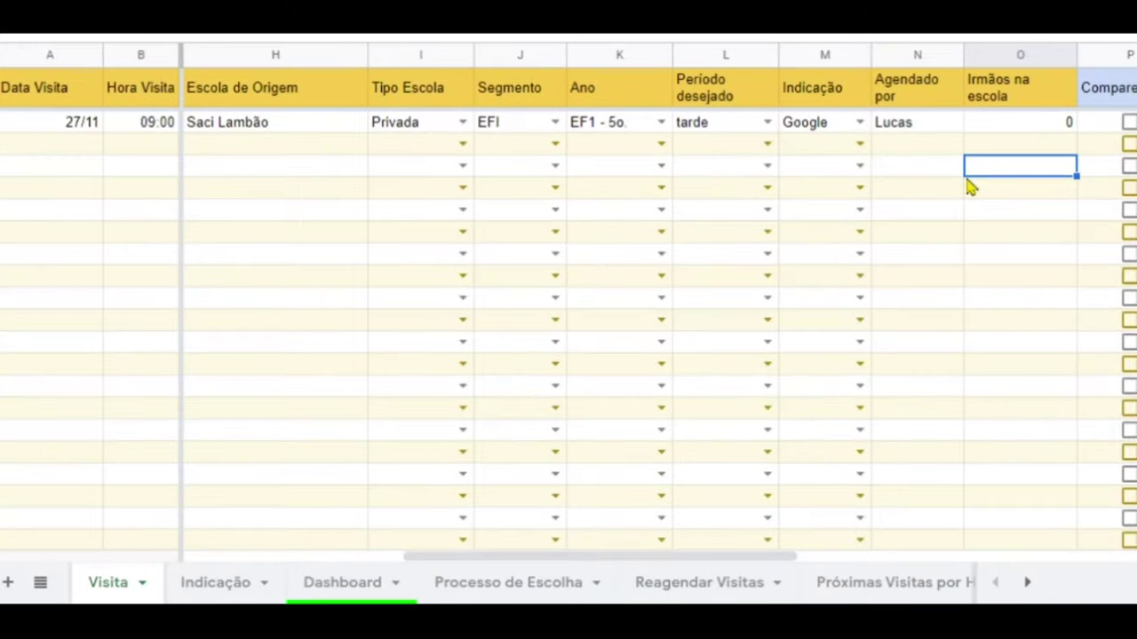
key(Left)
key(Left)
key(Left)
key(Left)
key(Left)
key(Left)
key(Left)
key(Left)
key(Left)
key(Left)
key(Left)
key(Left)
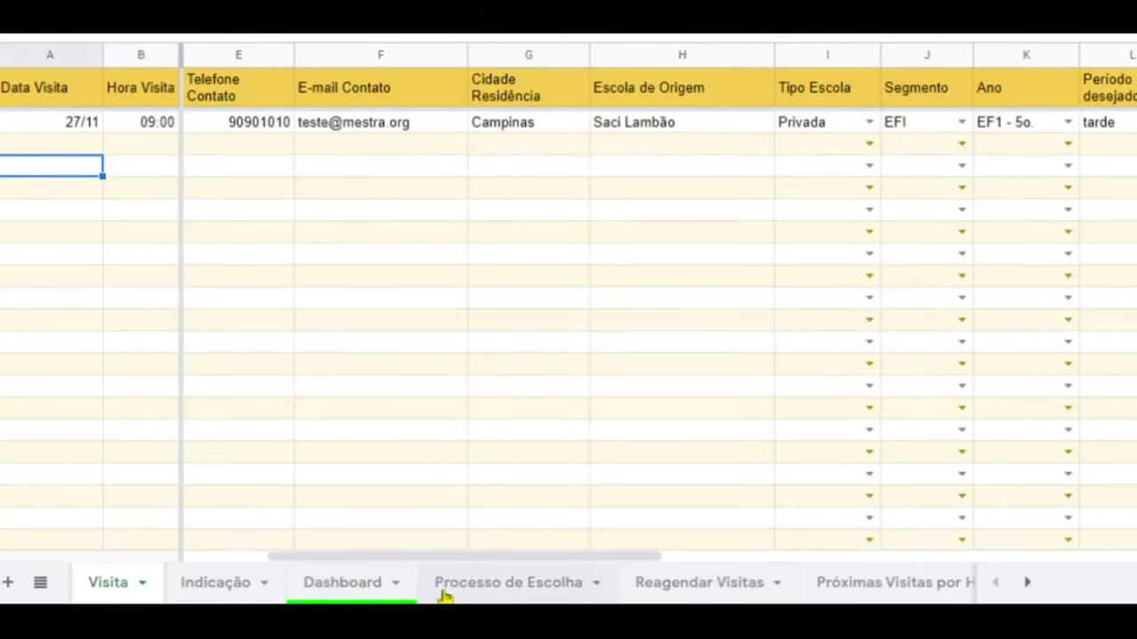
click(207, 592)
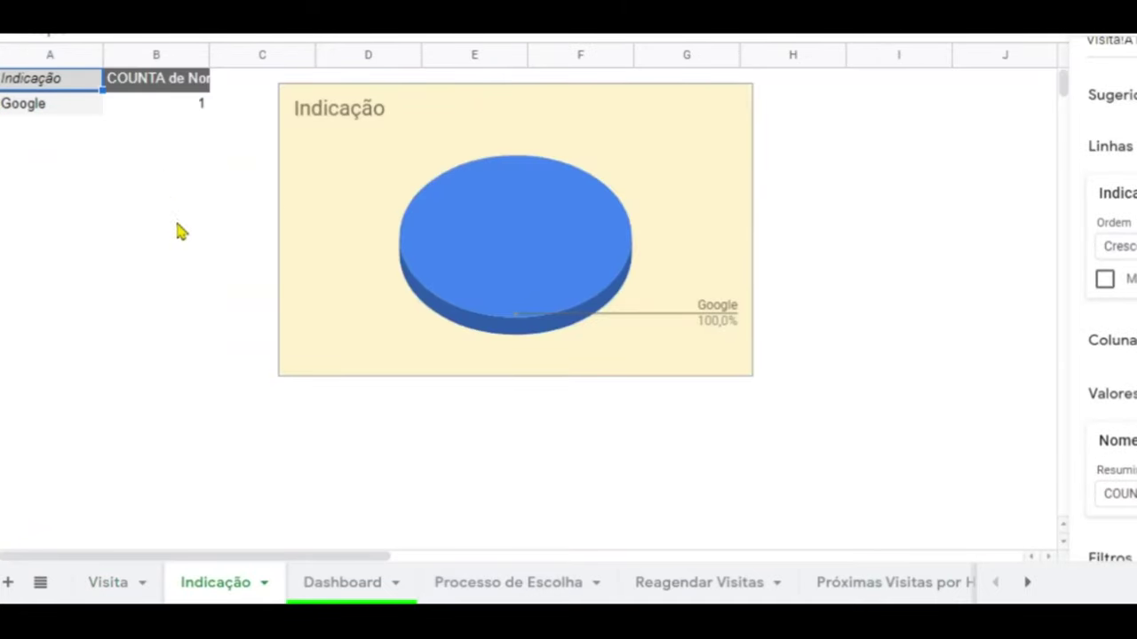
click(517, 586)
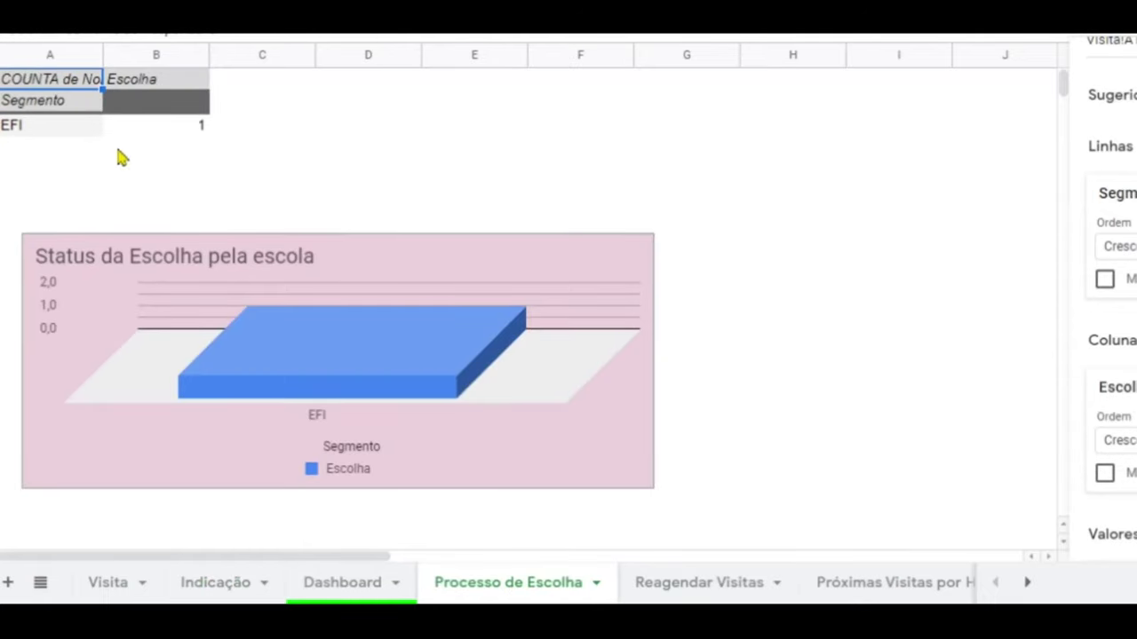
click(717, 586)
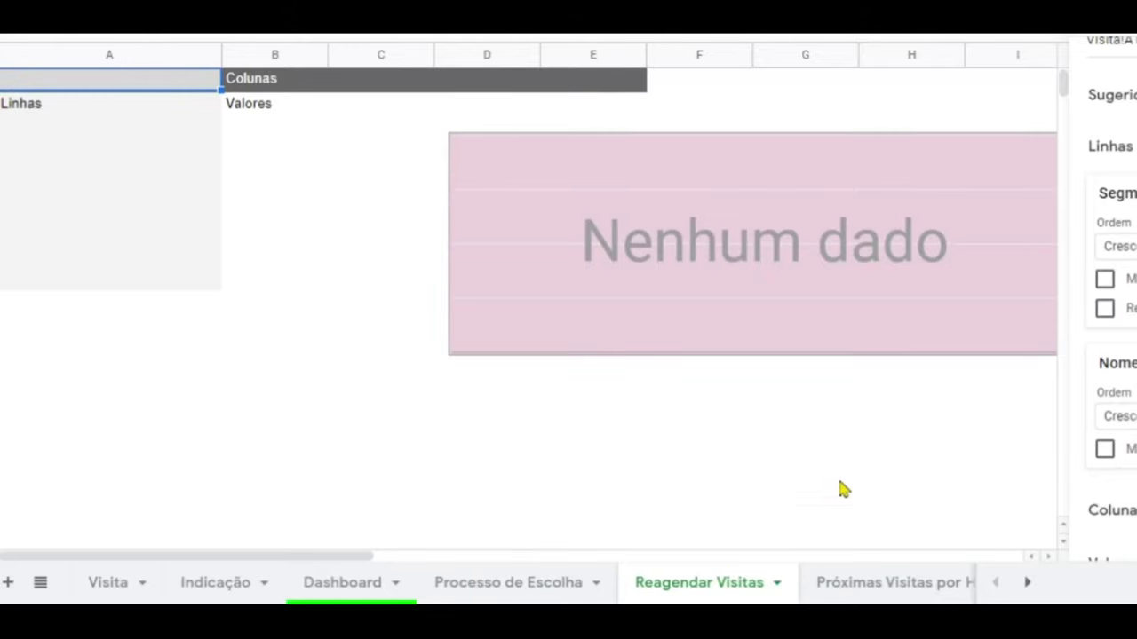
click(891, 586)
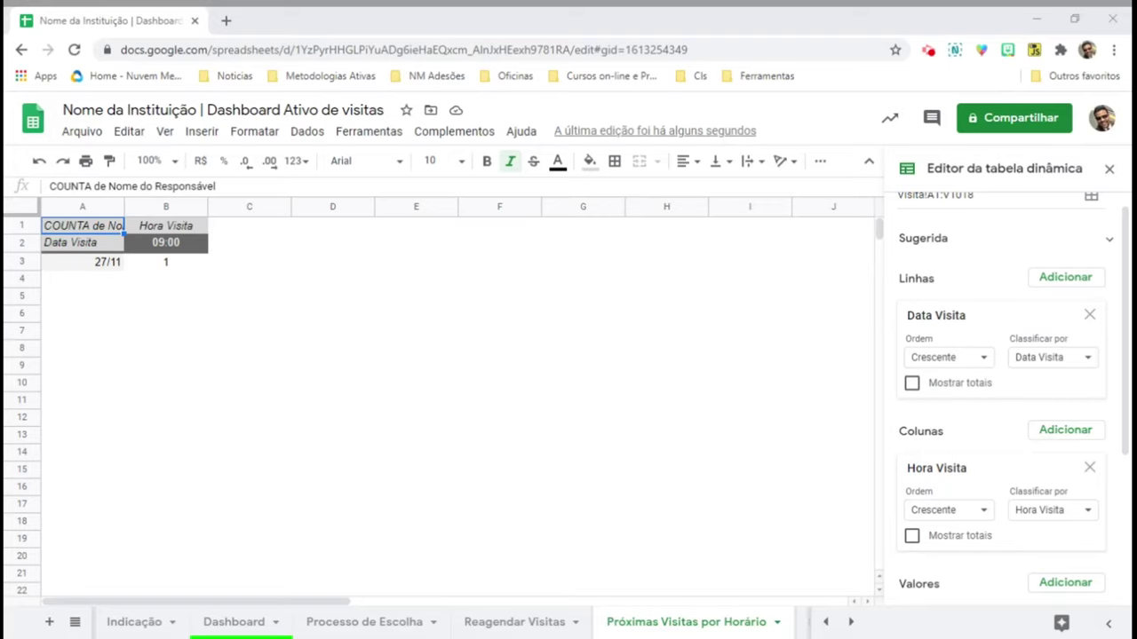
- On the Visita sheet, tick Compareceu for row 2 and enter the companion's name in Q2
click(121, 622)
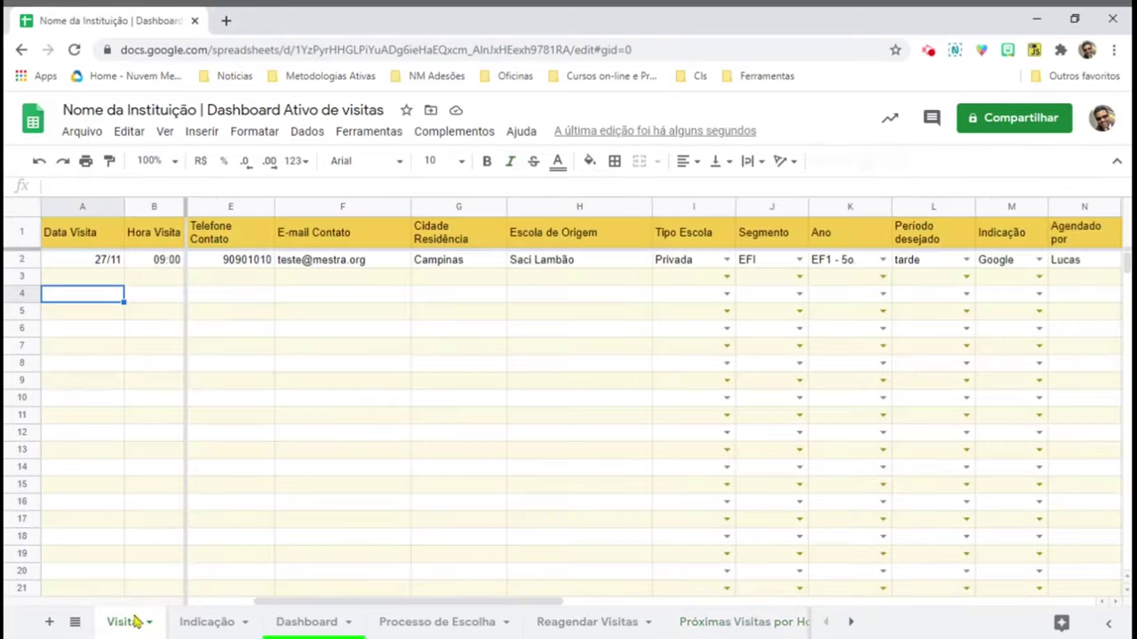
click(262, 270)
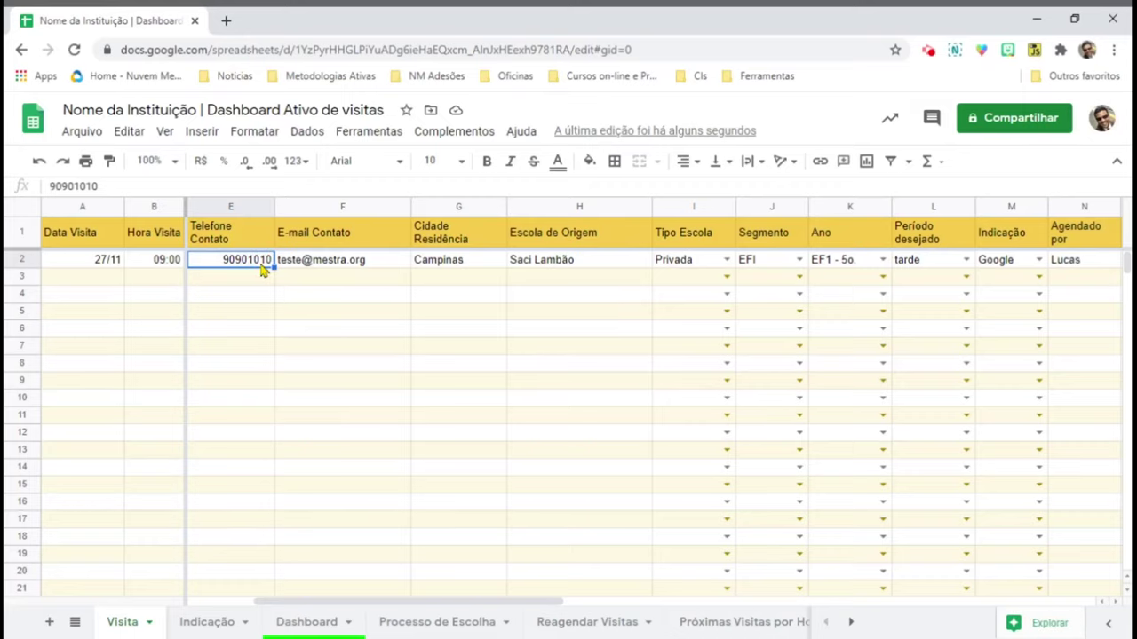
key(Tab)
key(Tab)
key(Tab)
key(Tab)
key(Tab)
key(Tab)
key(Tab)
key(Tab)
key(Tab)
key(Tab)
key(Tab)
key(space)
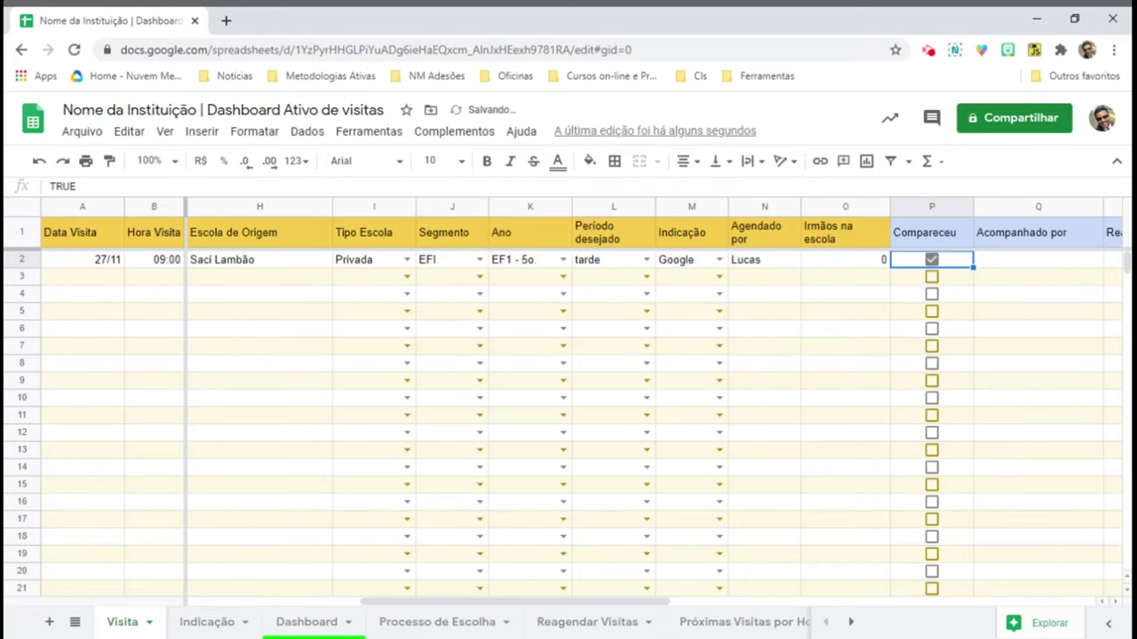
key(Tab)
key(Tab)
key(shift+Tab)
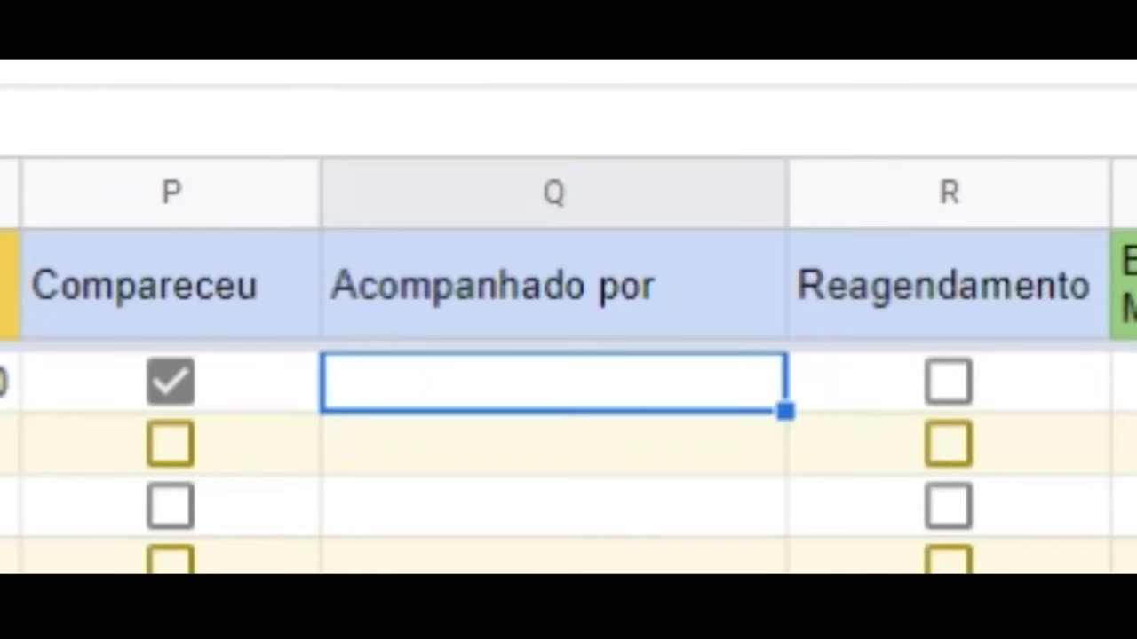
text(S)
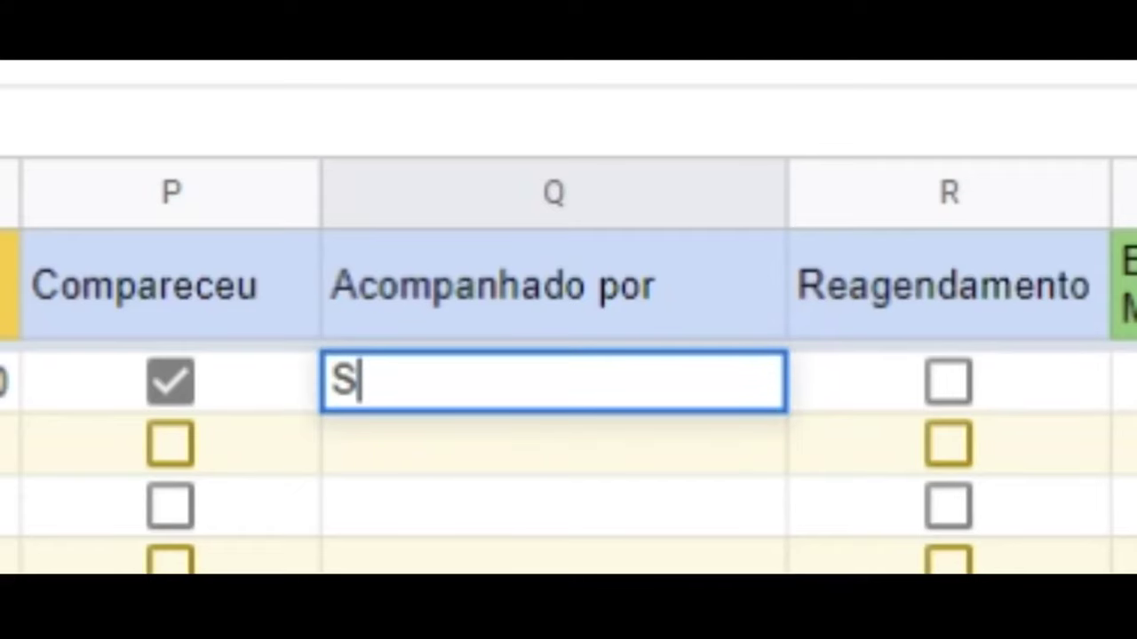
text(ara)
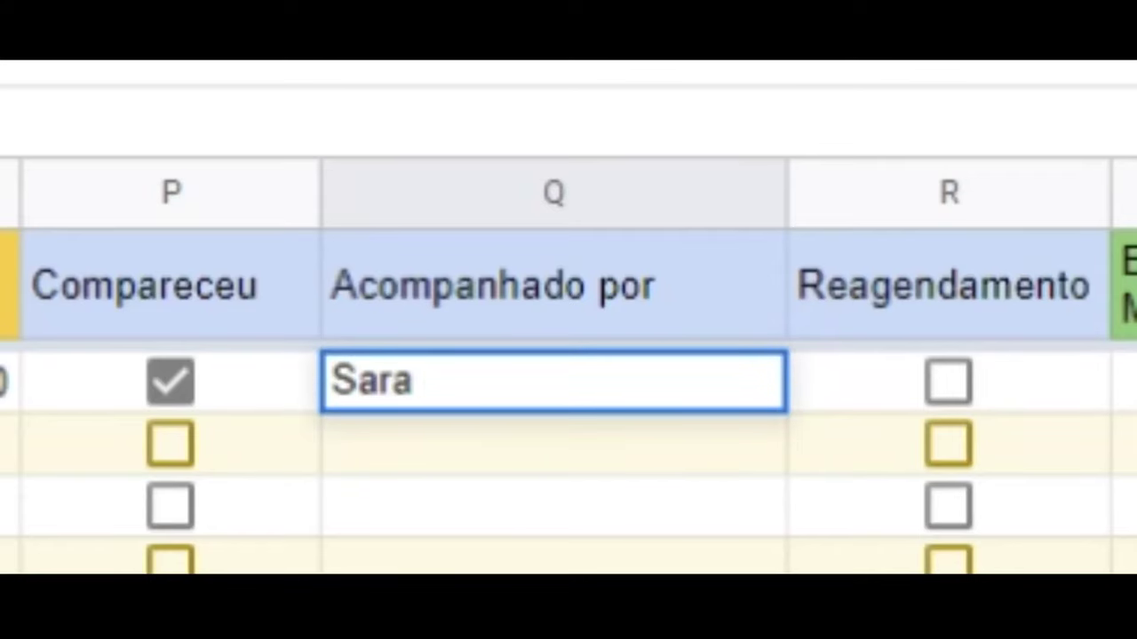
key(Return)
- Move along row 2 to the Efetuou Matrícula cell S2
key(Up)
key(Tab)
key(Tab)
key(Tab)
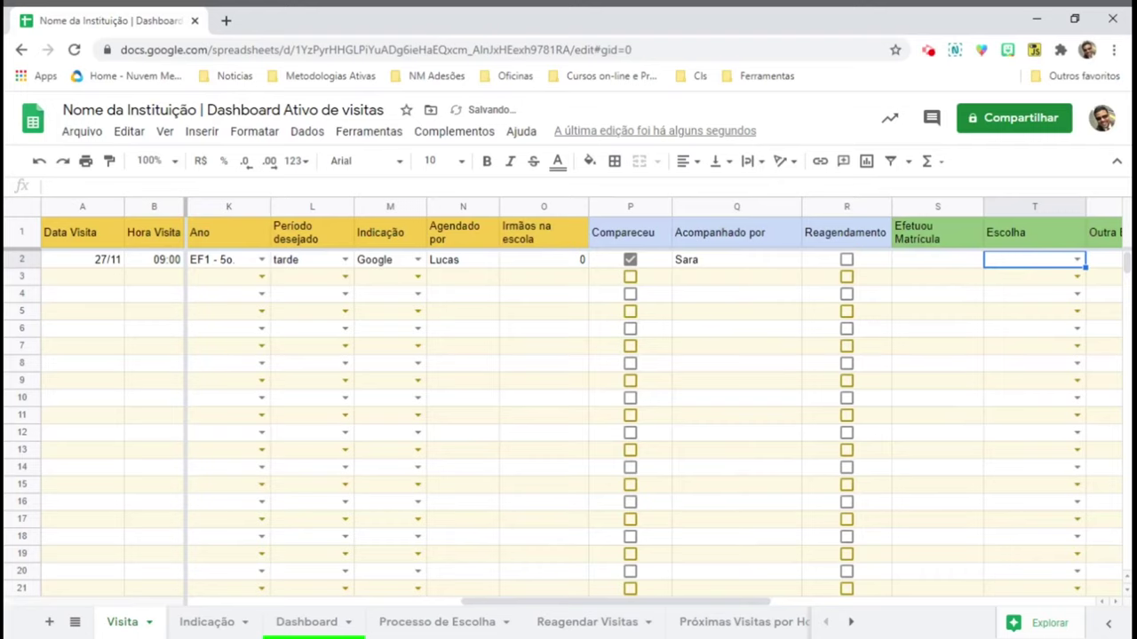
click(936, 260)
click(1034, 259)
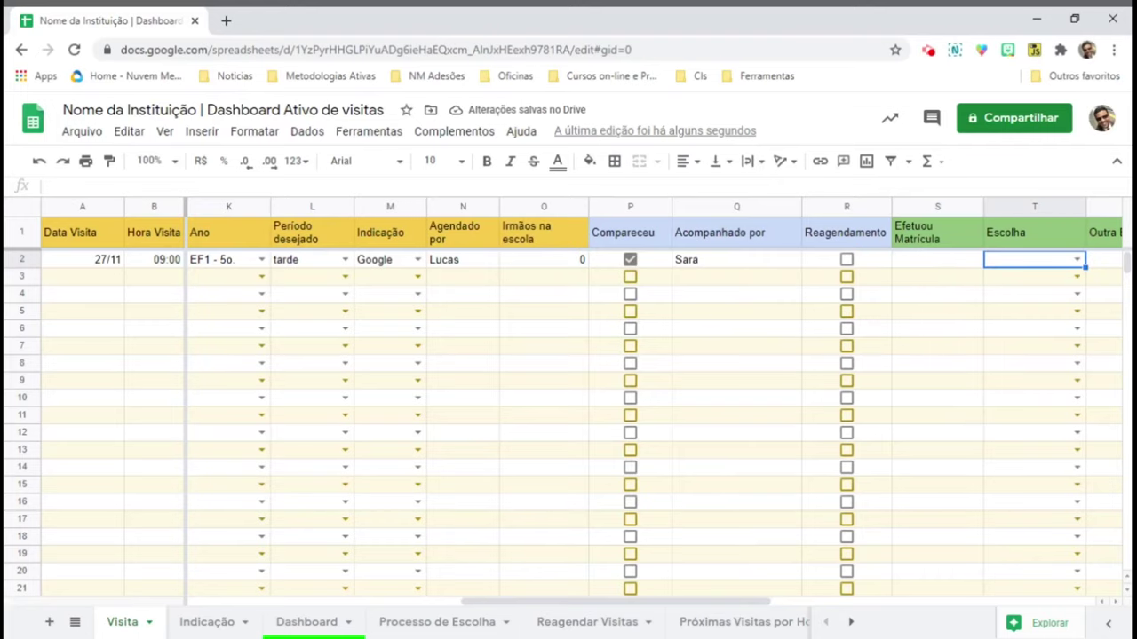
click(1105, 260)
click(1105, 259)
click(963, 259)
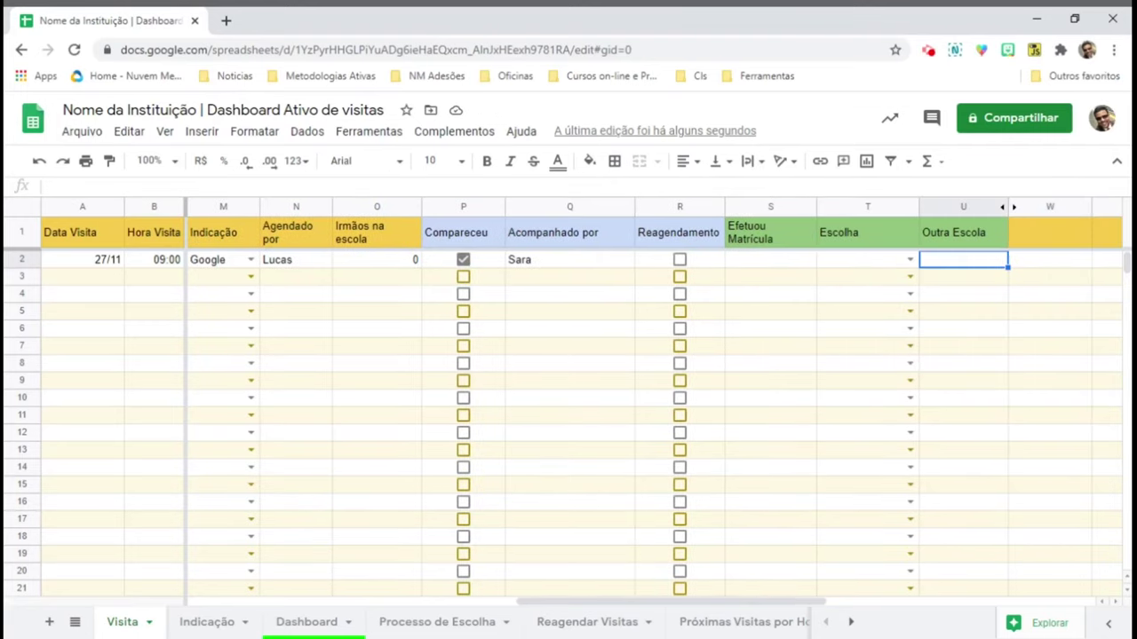
click(867, 259)
click(771, 259)
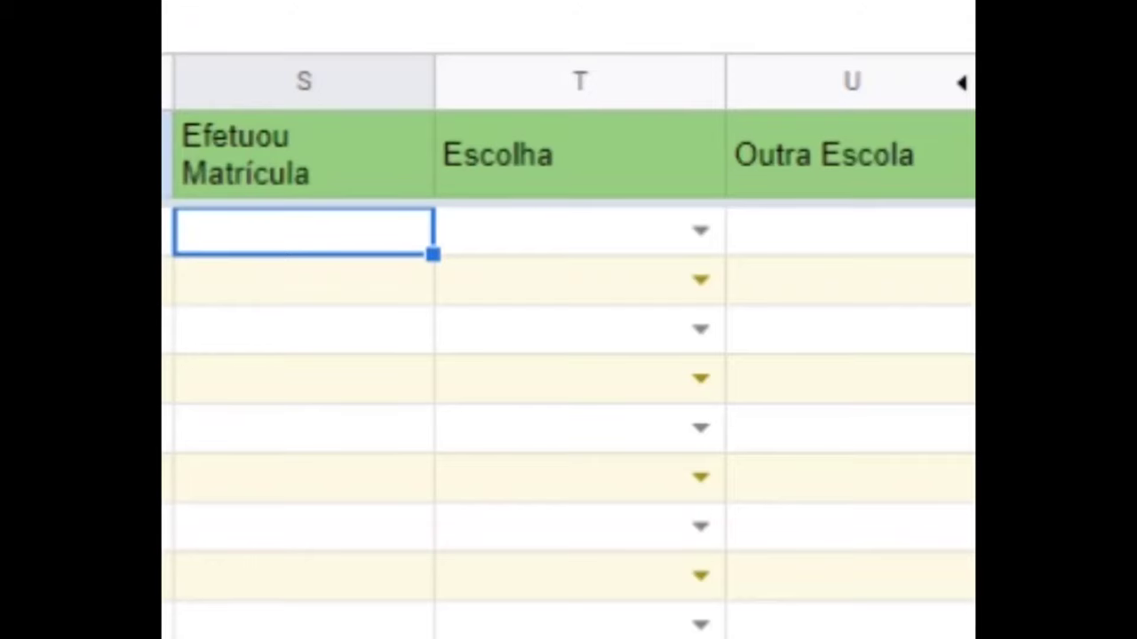
- Try the Escolha statuses Não decidiu and Outra Escola, settling on Em processo
click(702, 233)
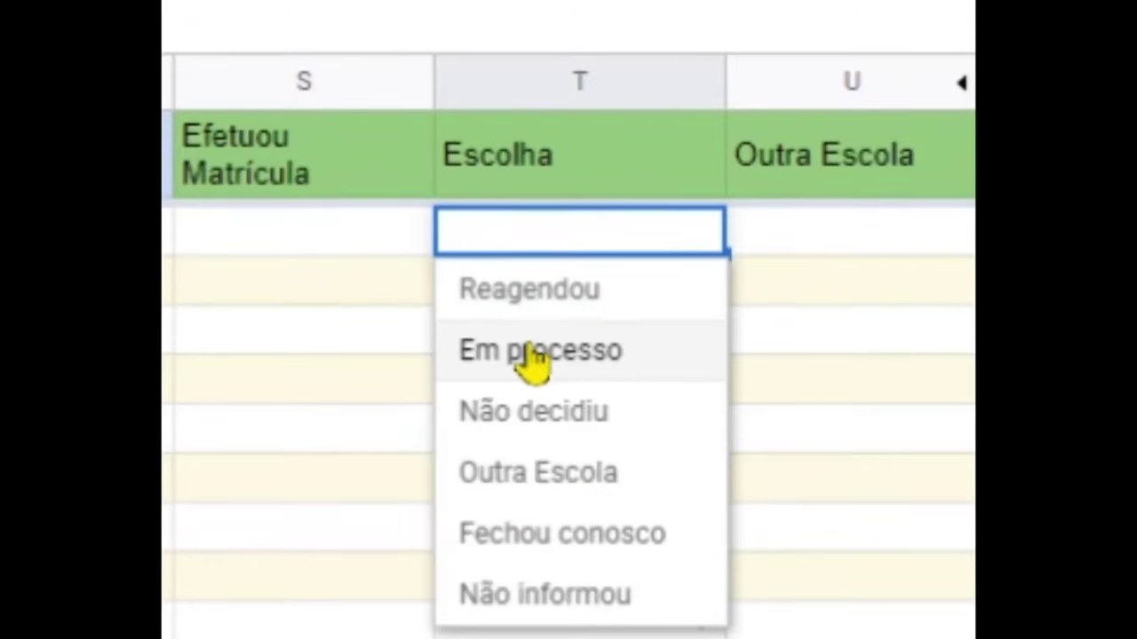
click(533, 351)
click(701, 233)
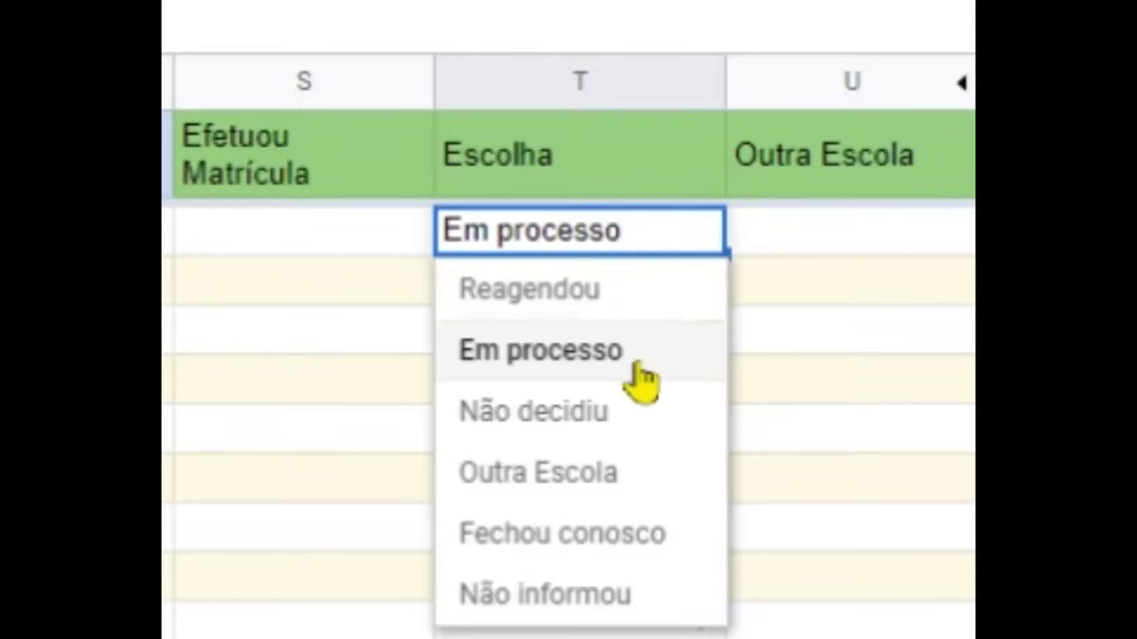
click(622, 413)
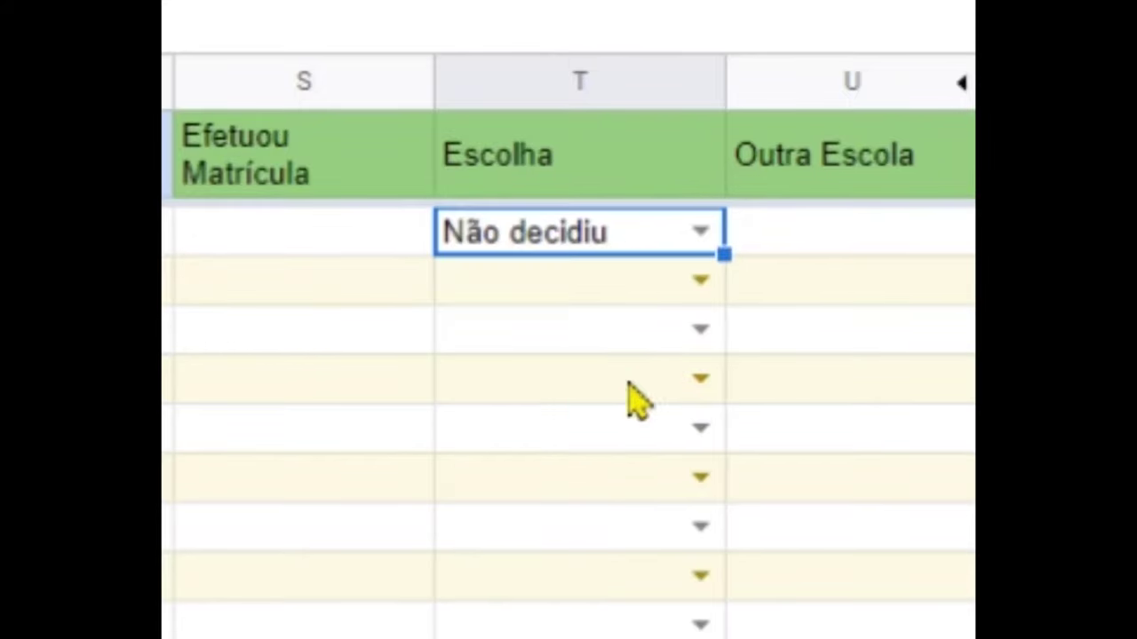
click(701, 233)
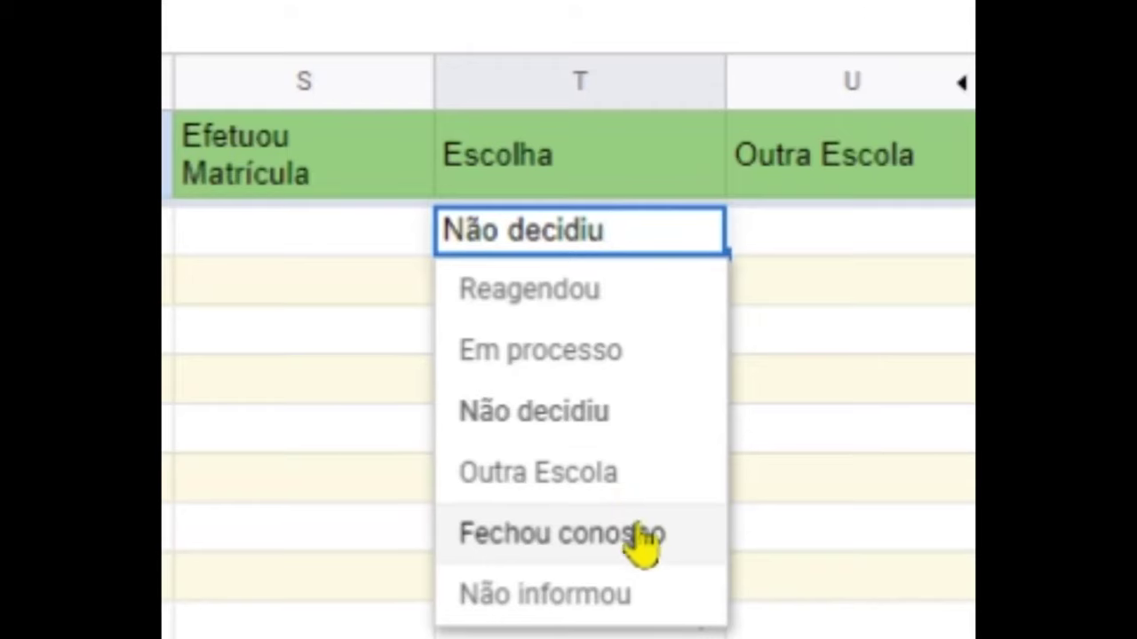
click(640, 484)
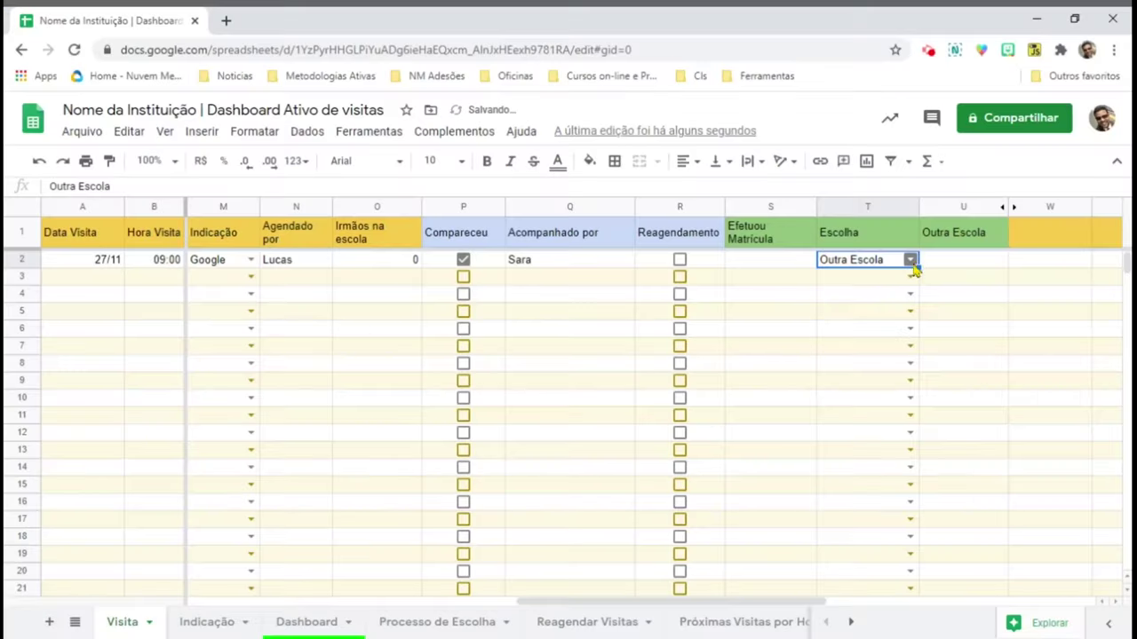
click(701, 231)
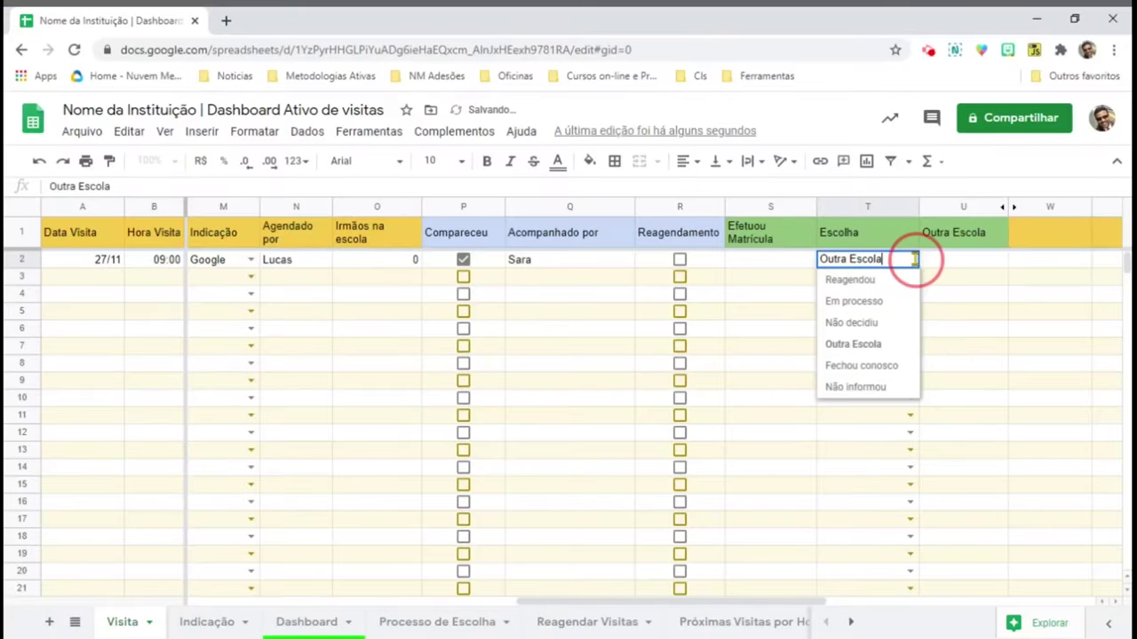
click(890, 306)
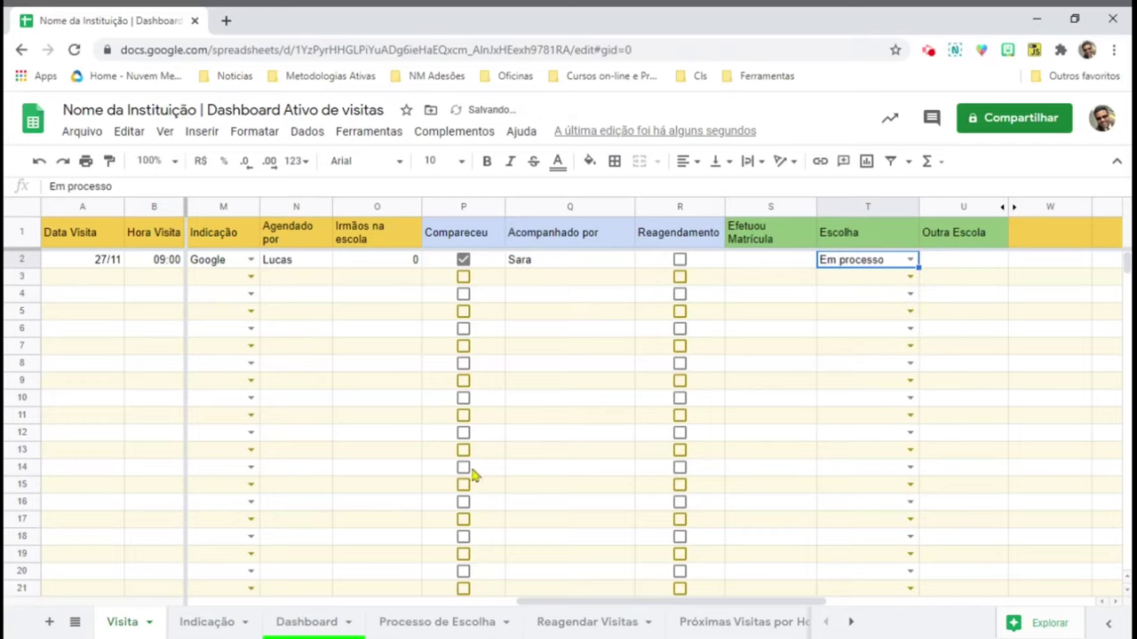
- Look over the Processo de Escolha, Reagendar Visitas and Próximas Visitas por Horário sheets, then return to Visita
click(433, 626)
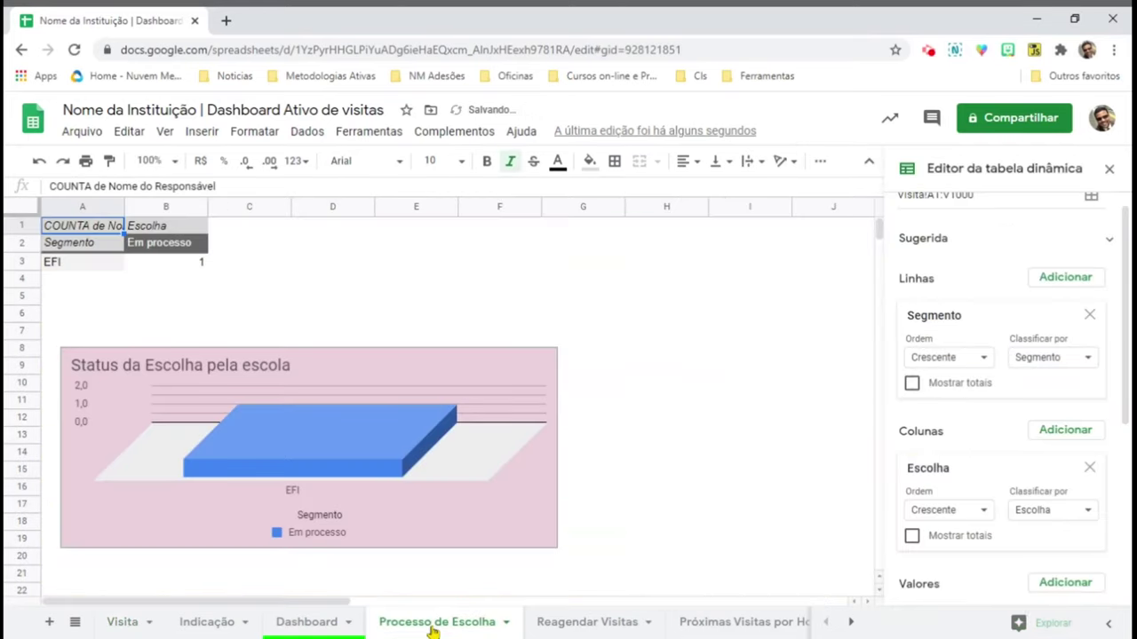
click(542, 622)
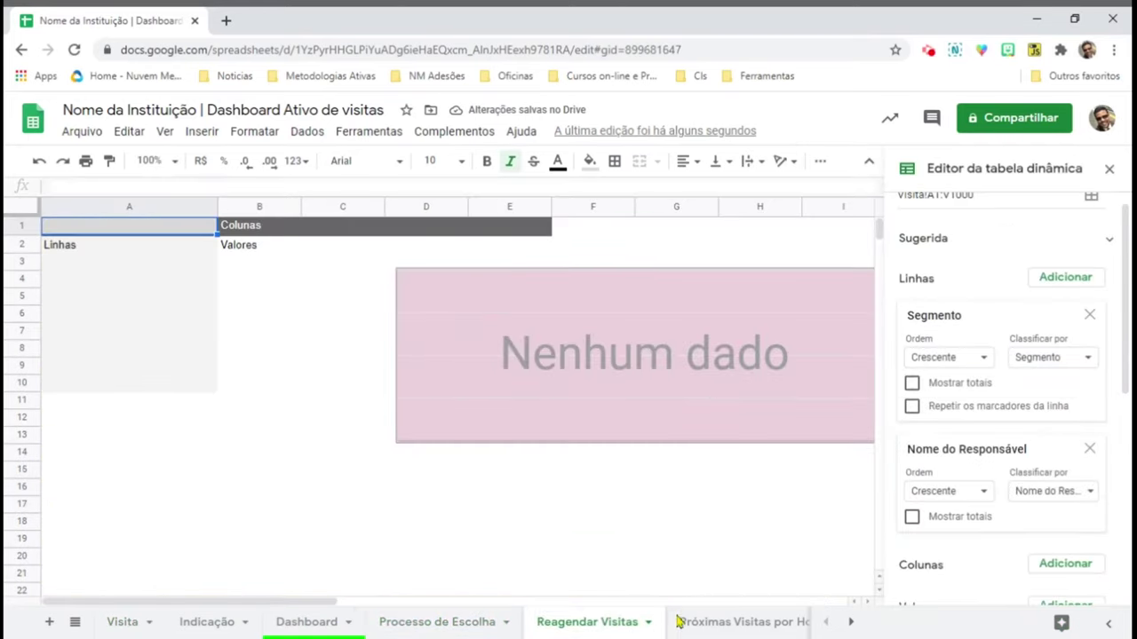
click(713, 622)
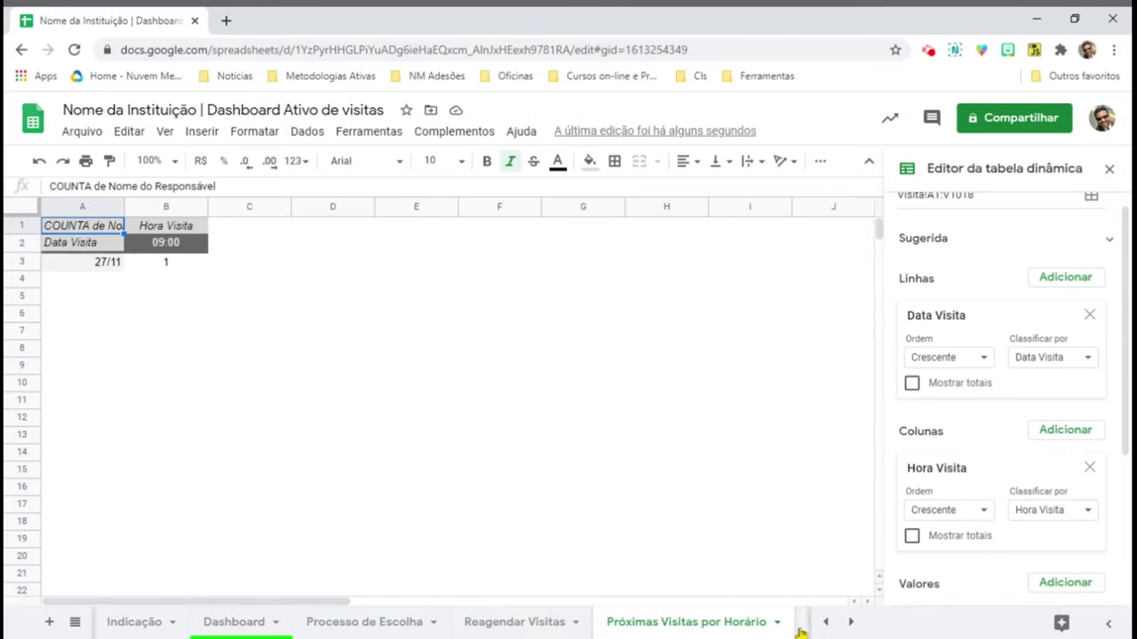
click(853, 624)
click(852, 623)
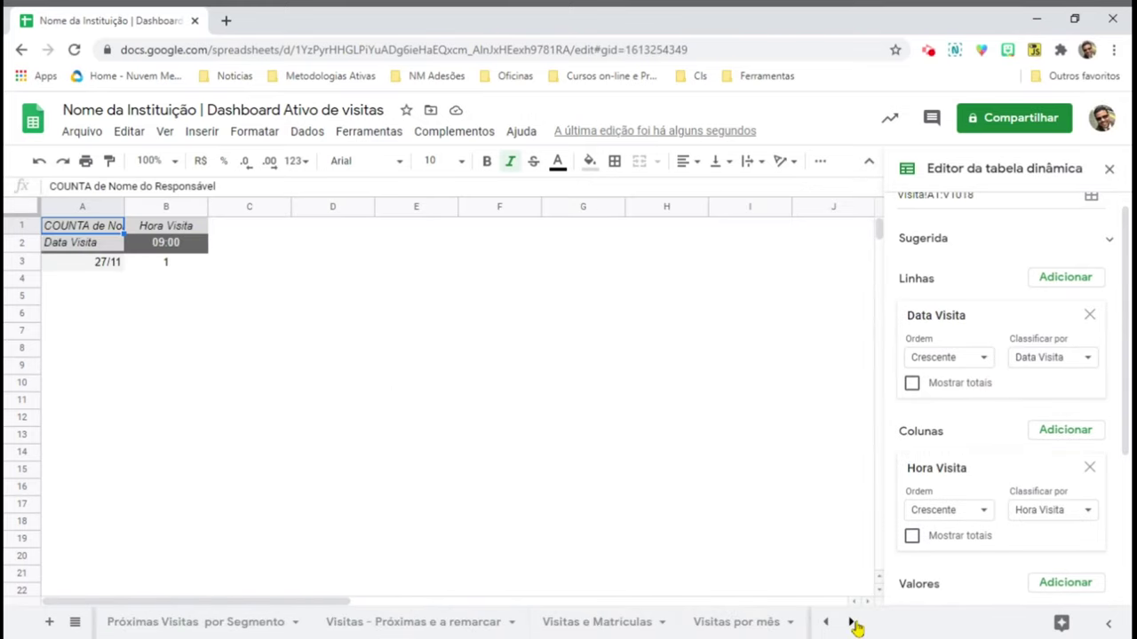
click(122, 622)
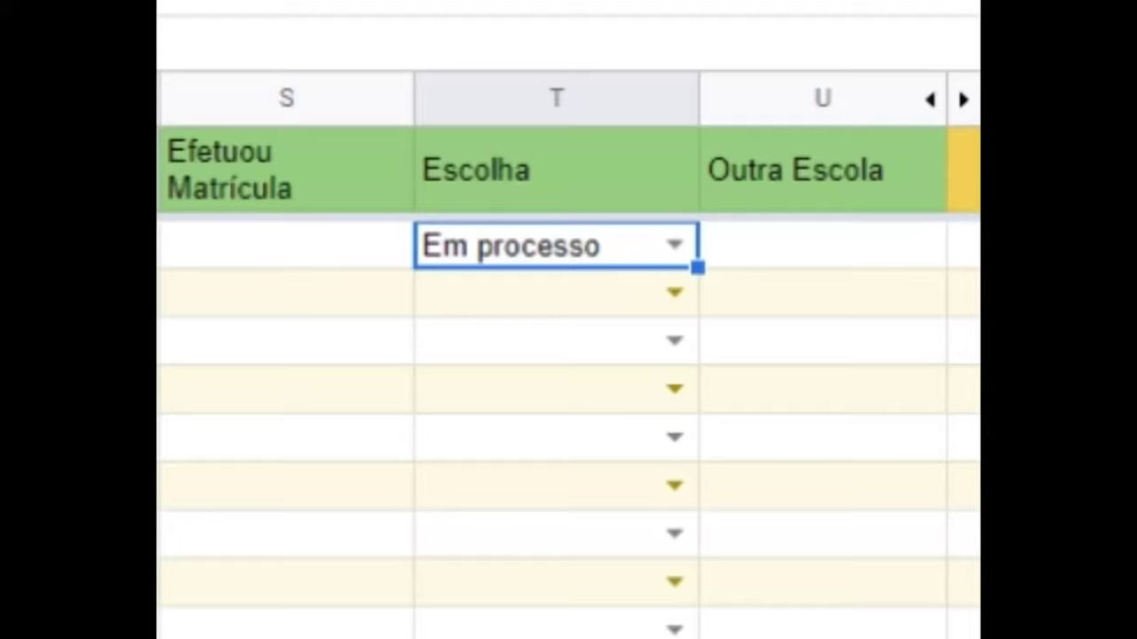
- Enter enrolment date 26/11/2020 in S2 and set the Escolha status in T2 to Fechou conosco
click(262, 244)
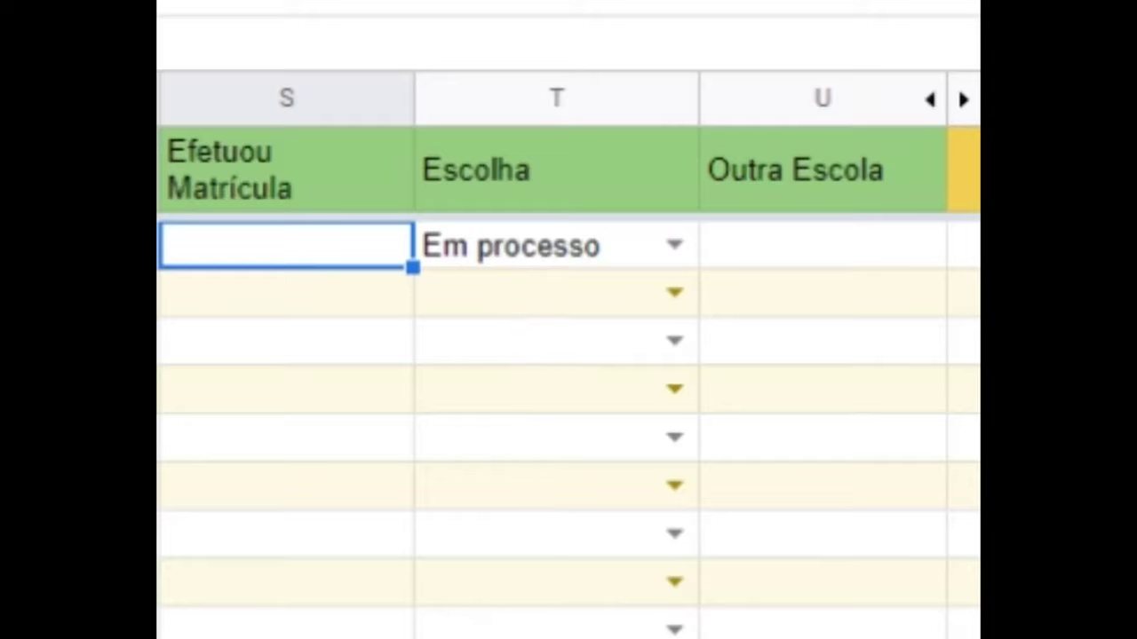
text(26/11/2020)
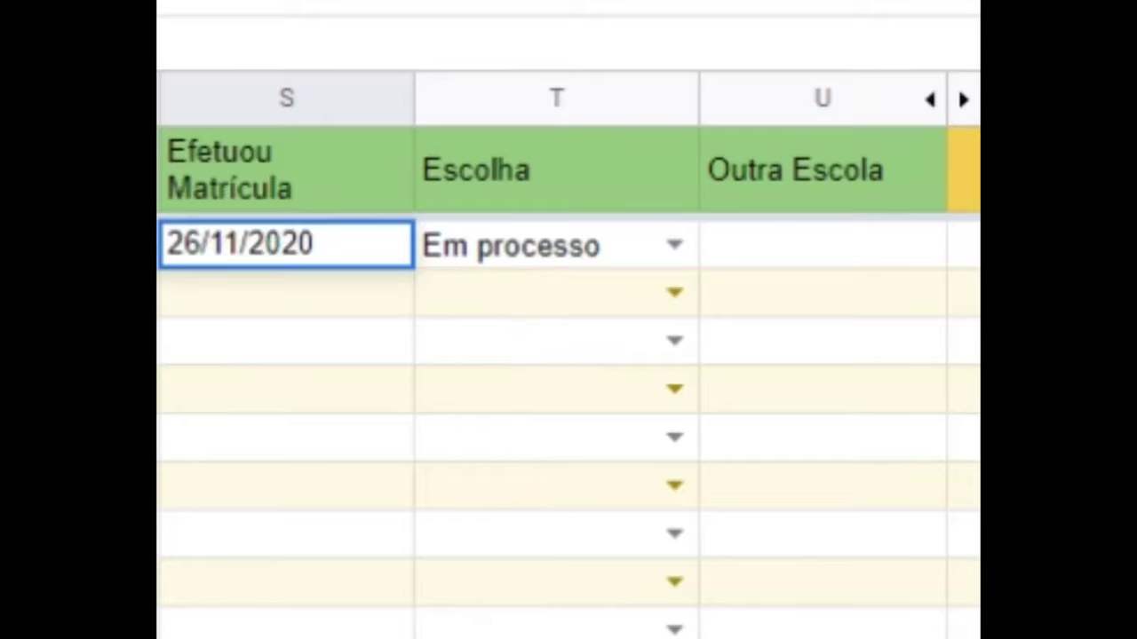
click(520, 293)
click(555, 253)
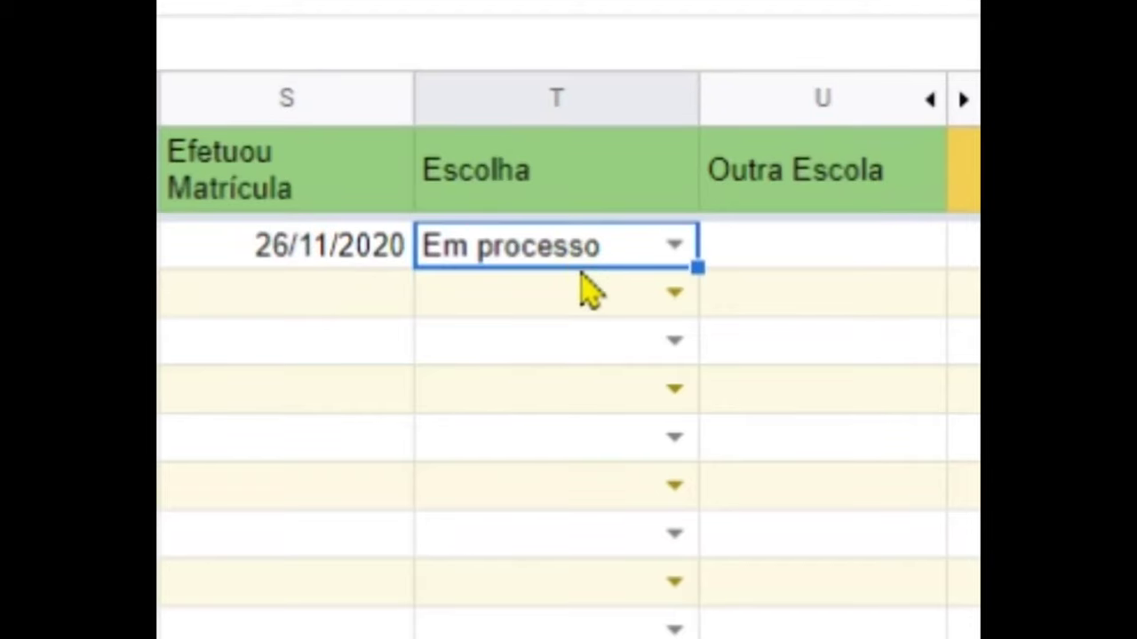
click(675, 246)
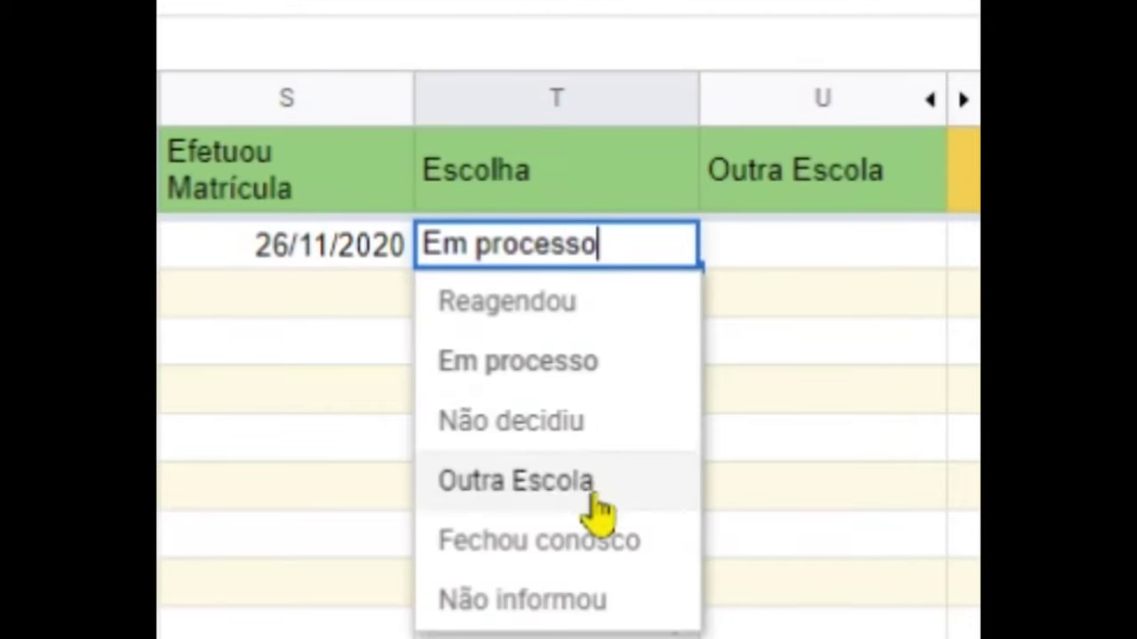
click(591, 538)
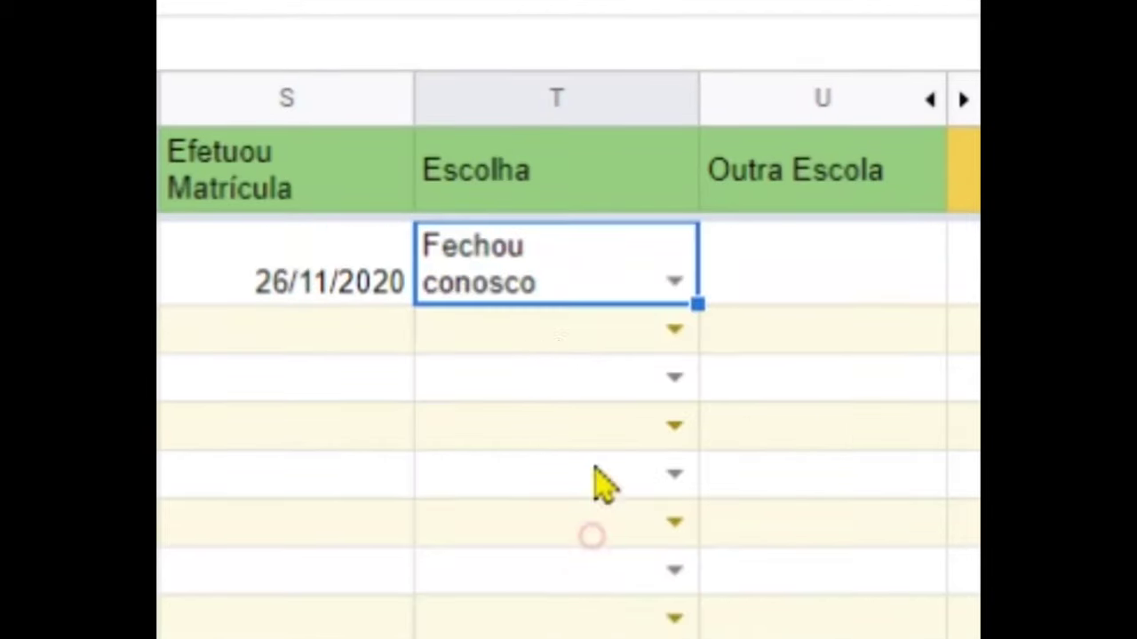
click(336, 343)
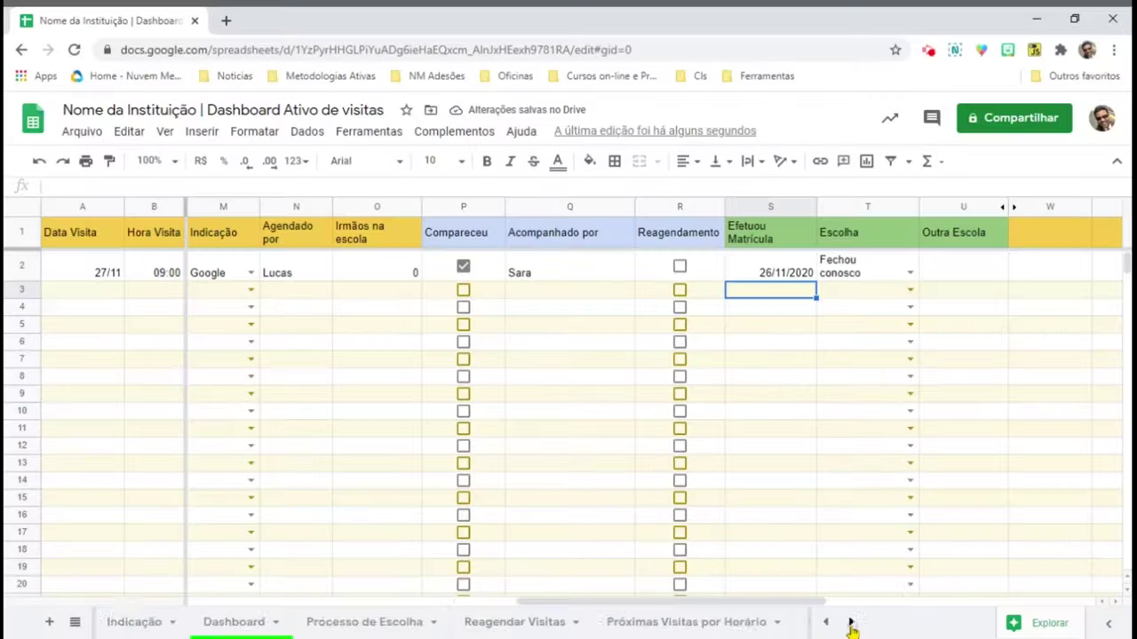
- Check the Visitas e Matriculas pivot sheet
click(851, 621)
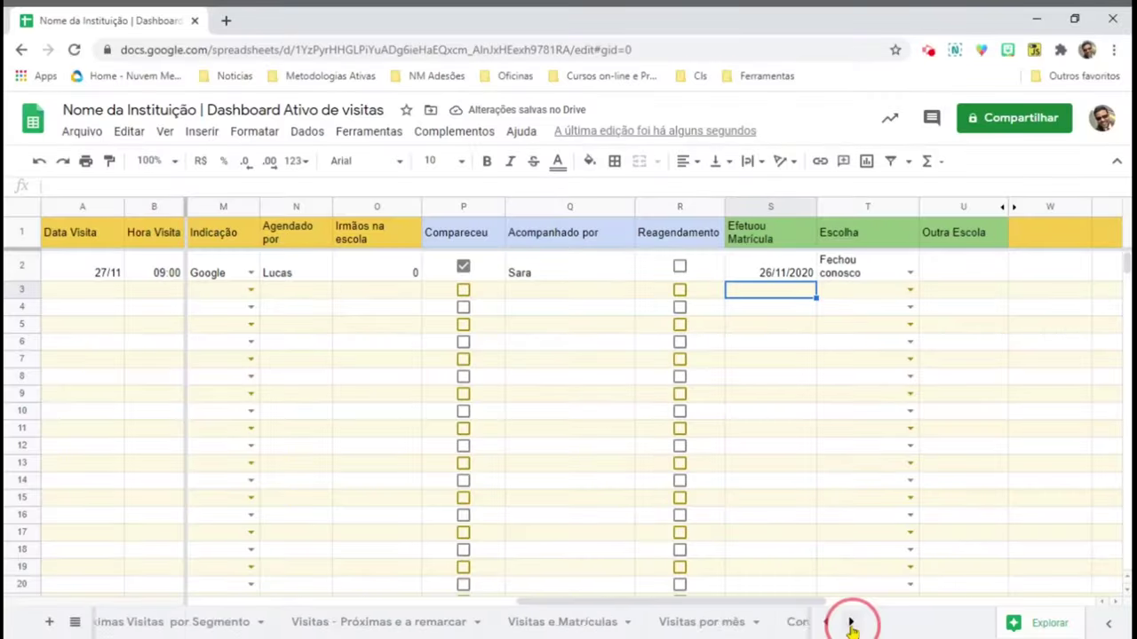
click(850, 621)
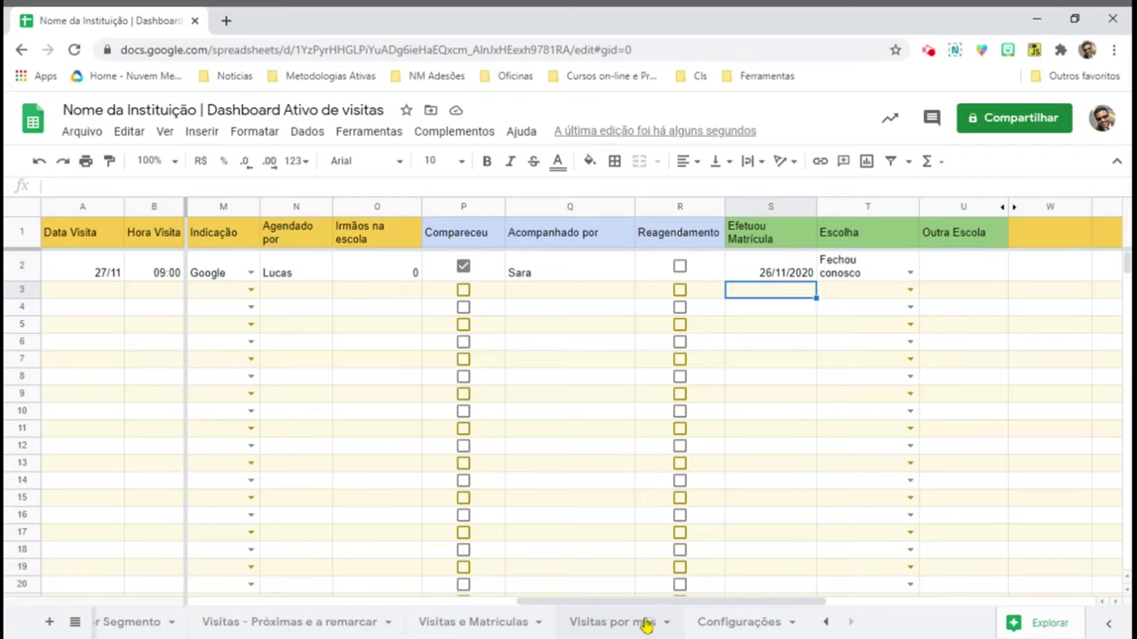
click(498, 623)
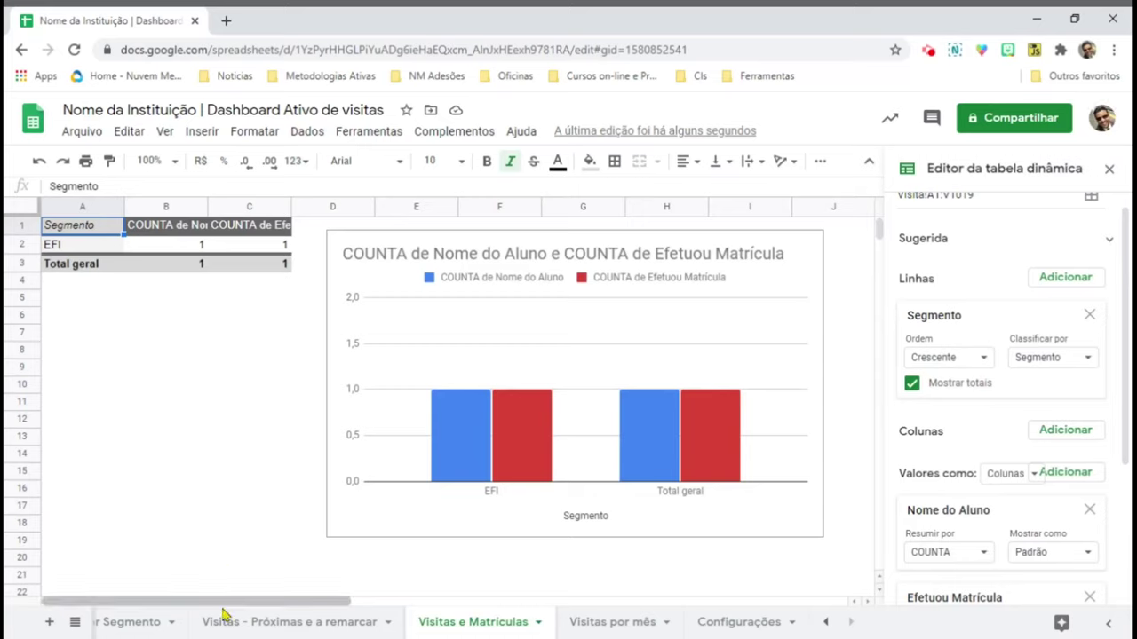
- Go back to the Visita sheet, then open the Processo de Escolha pivot sheet
click(825, 622)
click(825, 622)
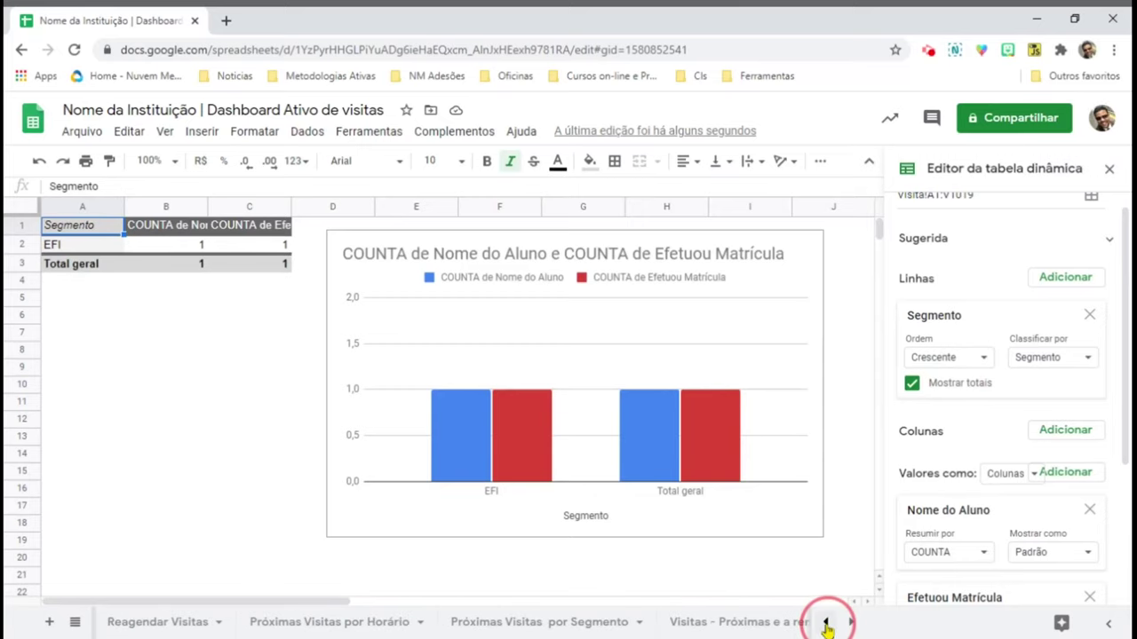
click(825, 622)
click(825, 622)
click(137, 626)
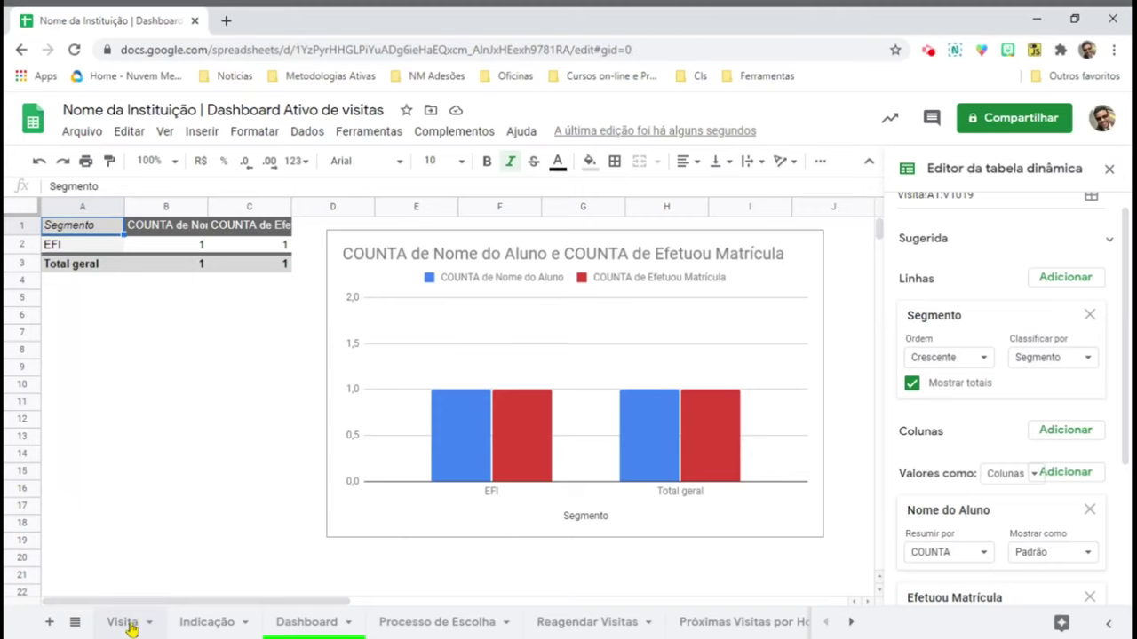
click(65, 329)
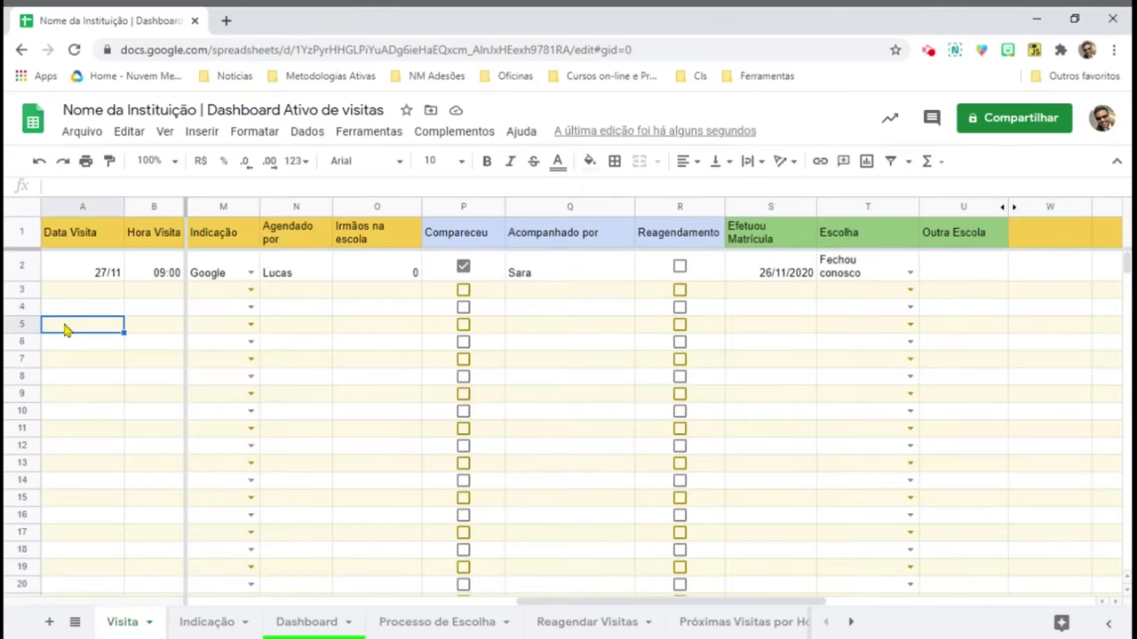
key(Down)
key(Down)
key(Down)
key(Down)
key(Down)
key(Down)
key(Down)
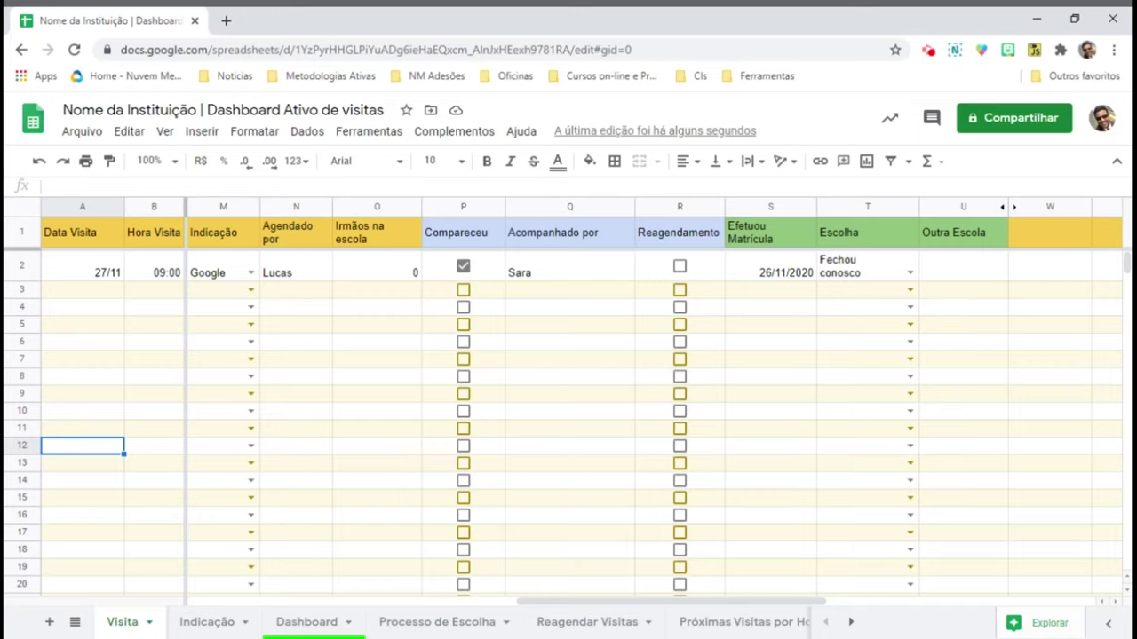
click(421, 624)
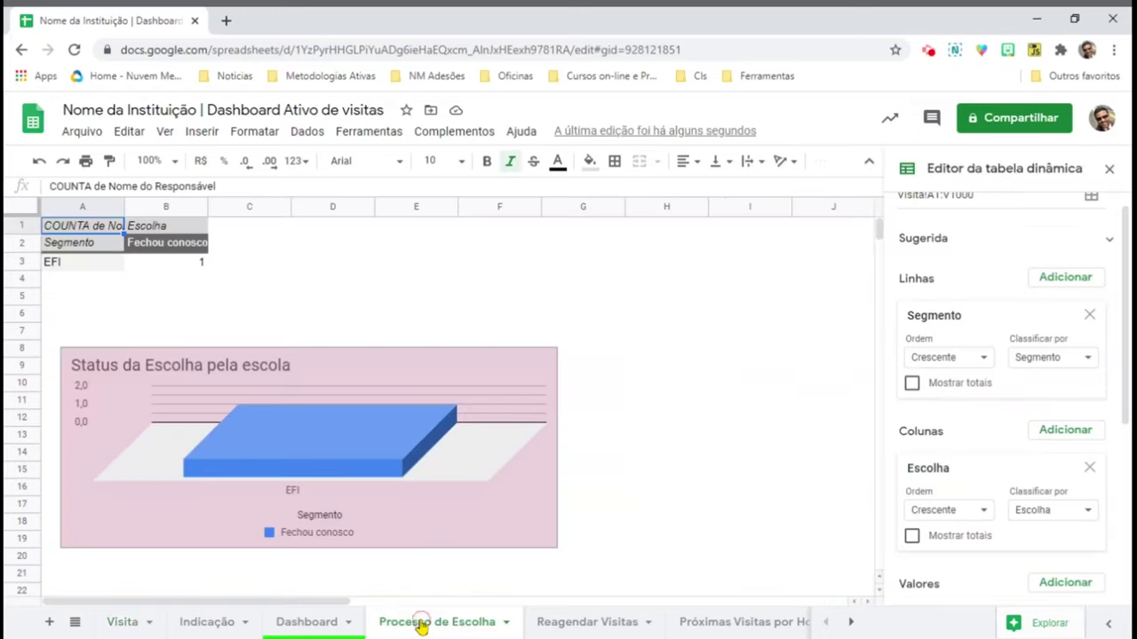
- Check the pivot's source range Visita!A1:V1000 without changing it, then return to the Visita sheet
click(100, 266)
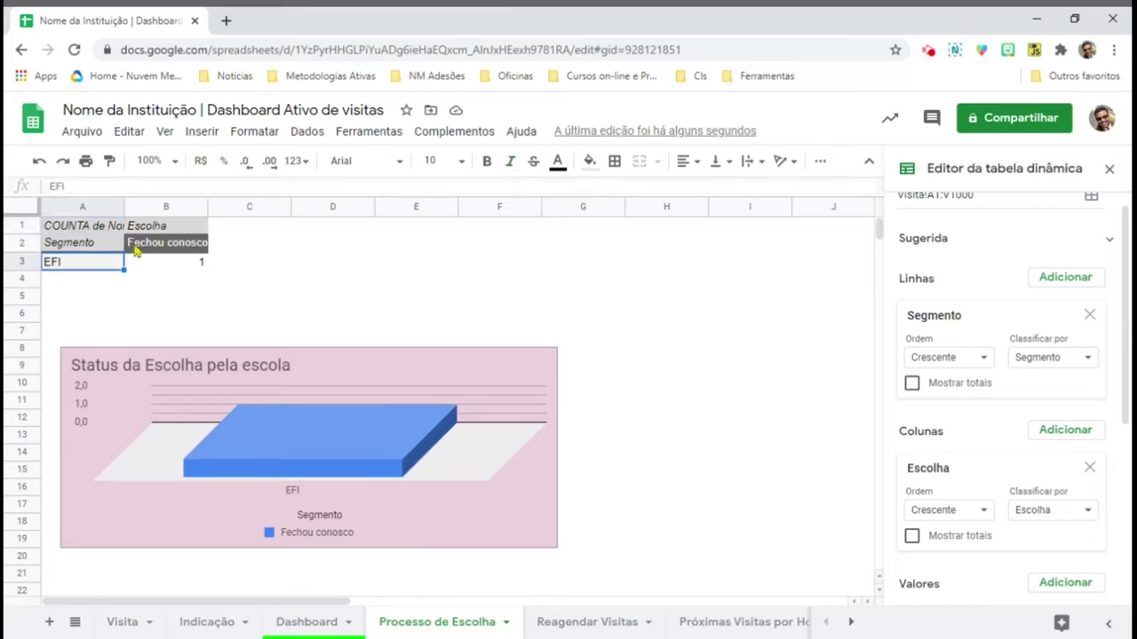
scroll(1079, 348, up, 1)
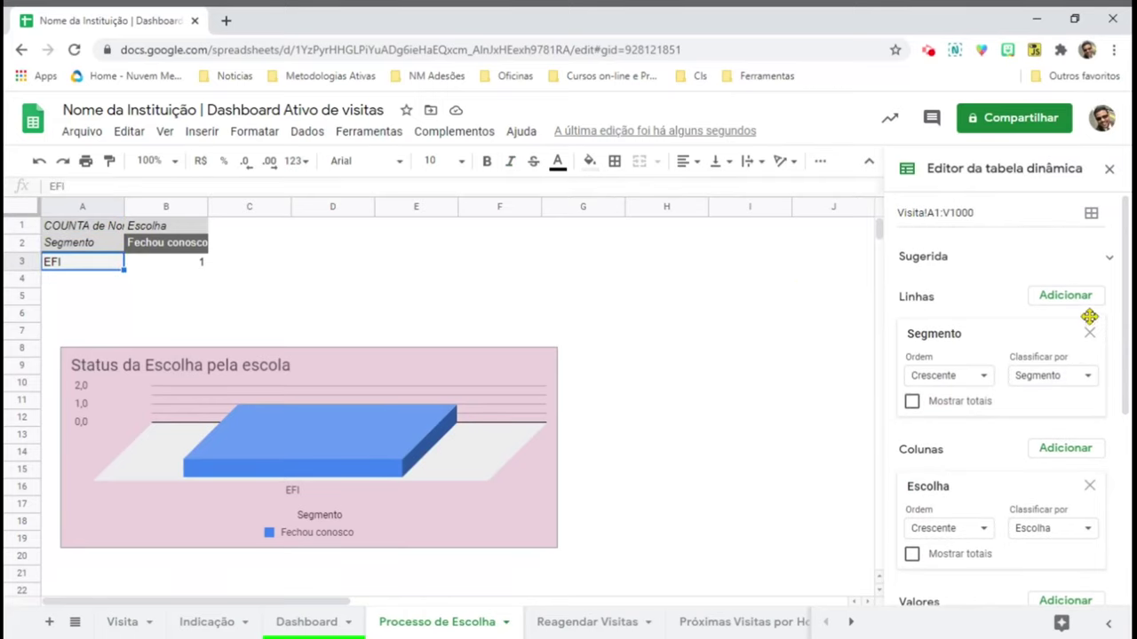
click(1094, 215)
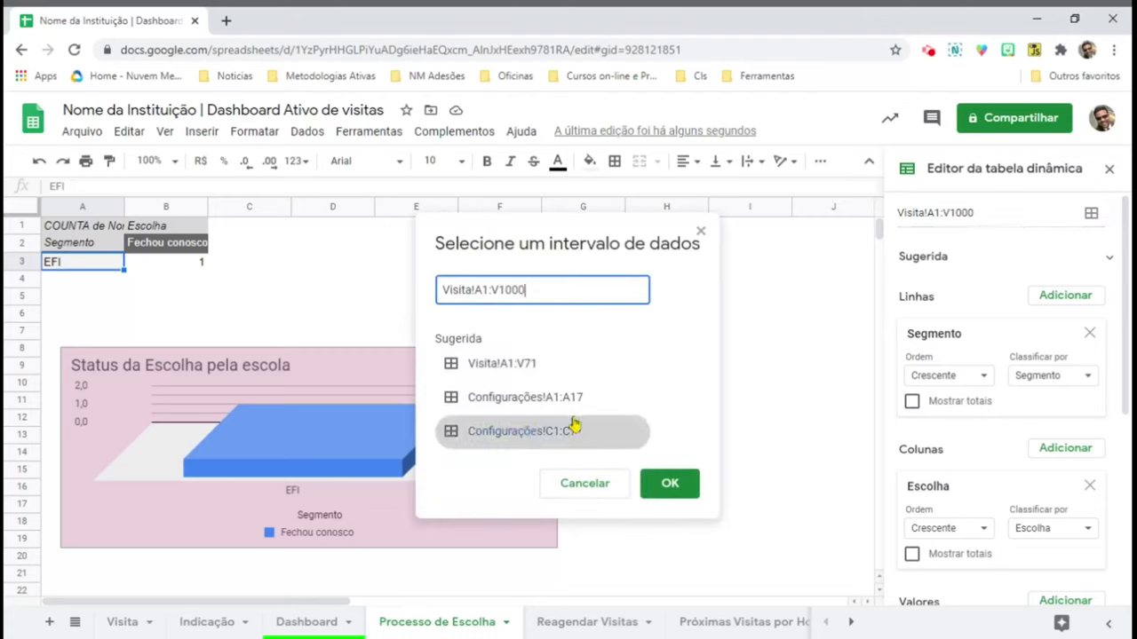
click(594, 490)
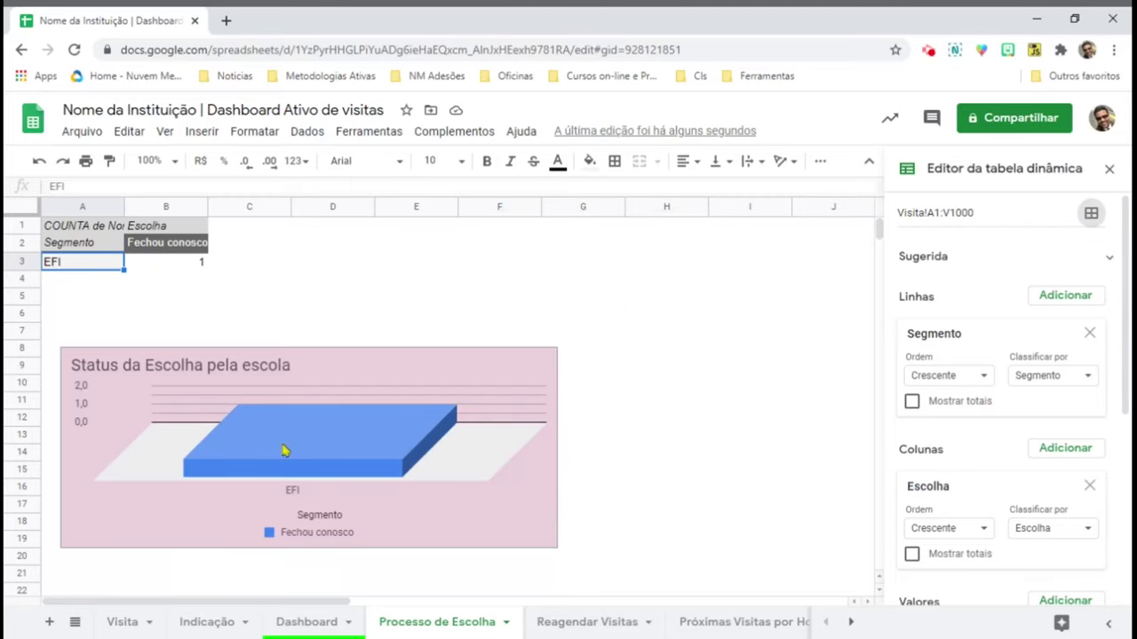
click(121, 621)
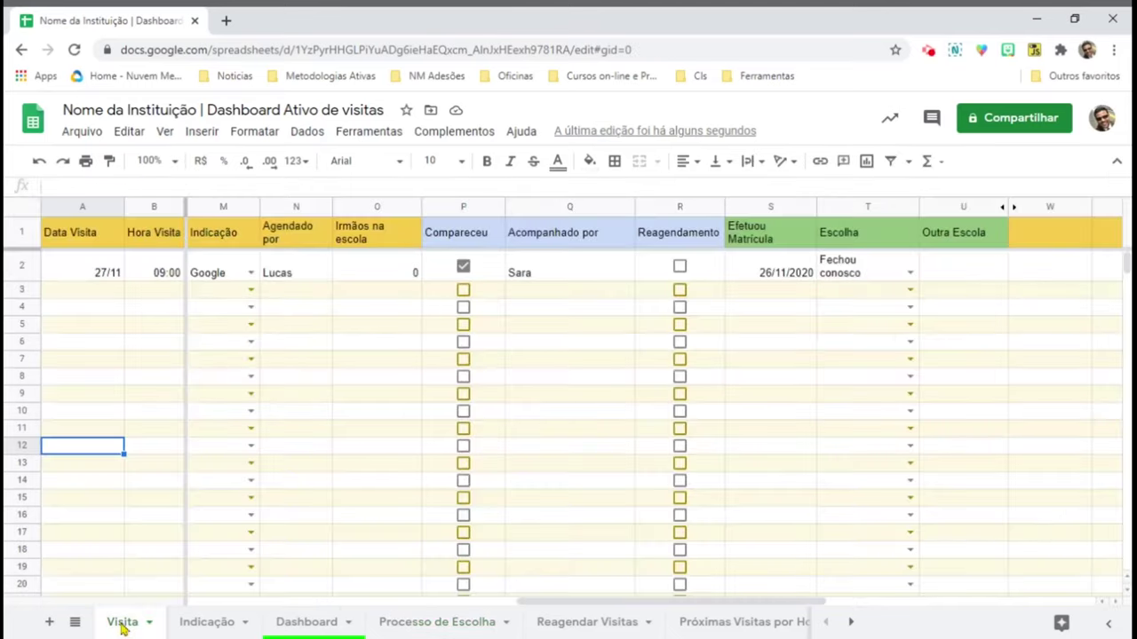
- Open the Dashboard sheet and scroll through its charts showing 1 EFI visit and 1 enrolment
click(300, 627)
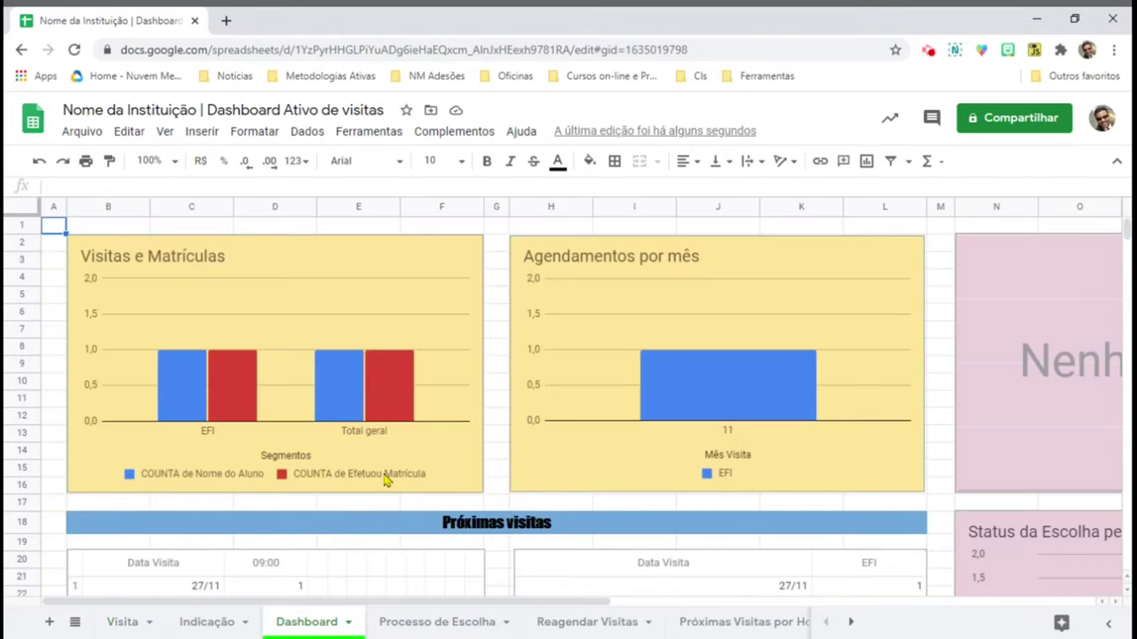
scroll(382, 480, down, 5)
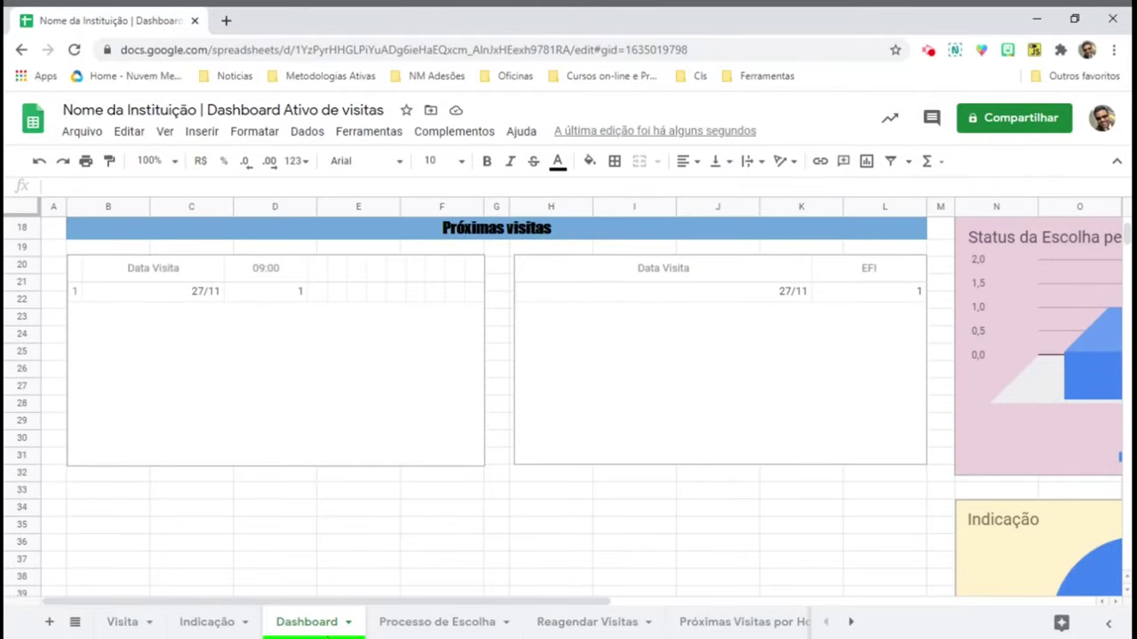
scroll(360, 507, up, 5)
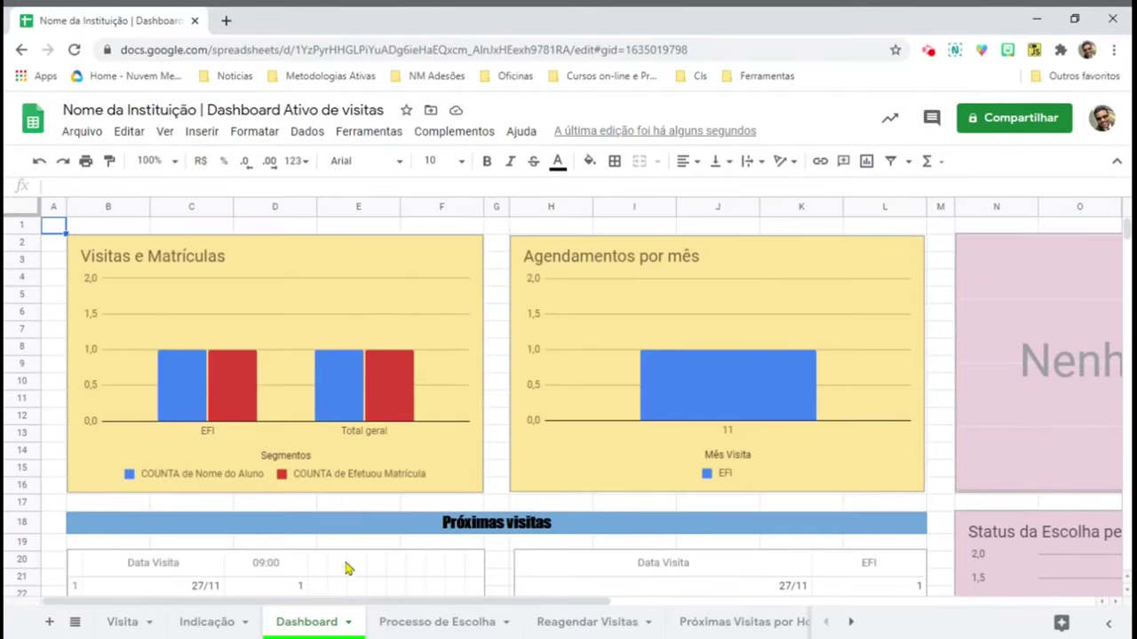
drag(340, 601, 341, 602)
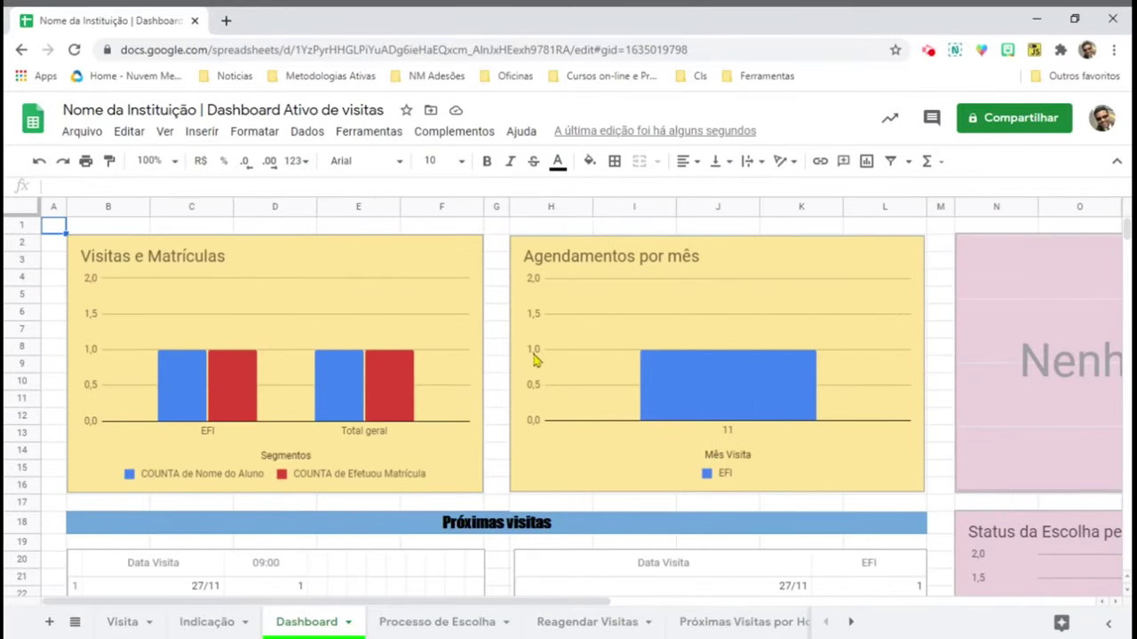